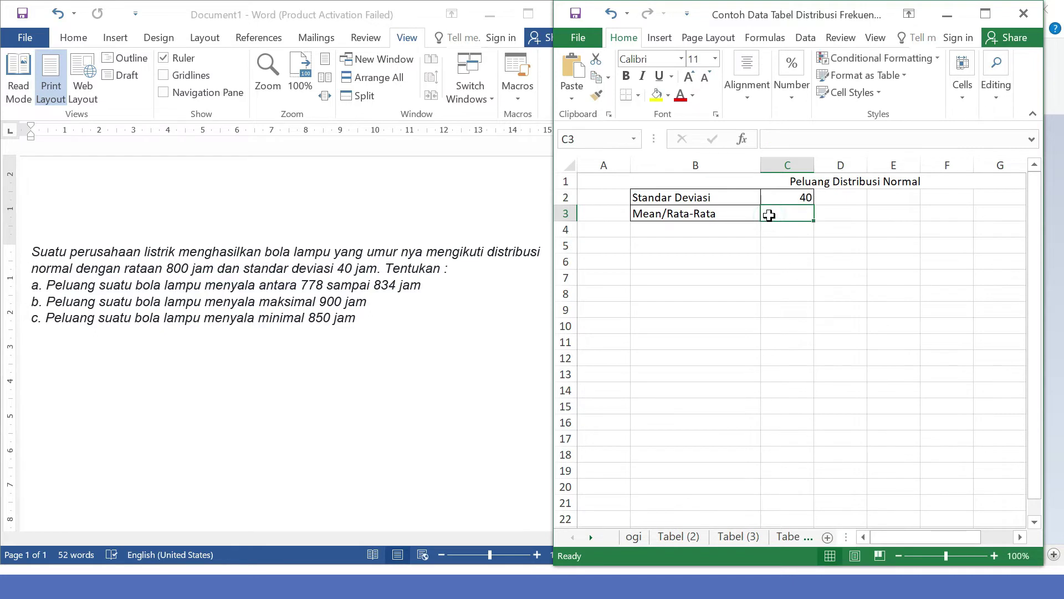
- Enter 800 as the mean in C3 and add the label a) in A5
type("800")
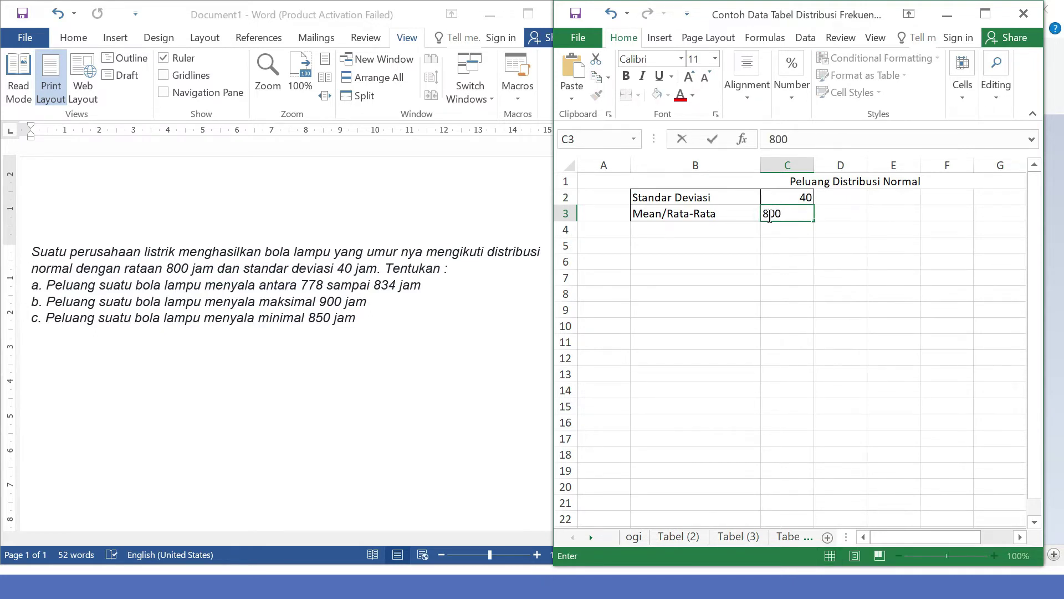
left_click(605, 243)
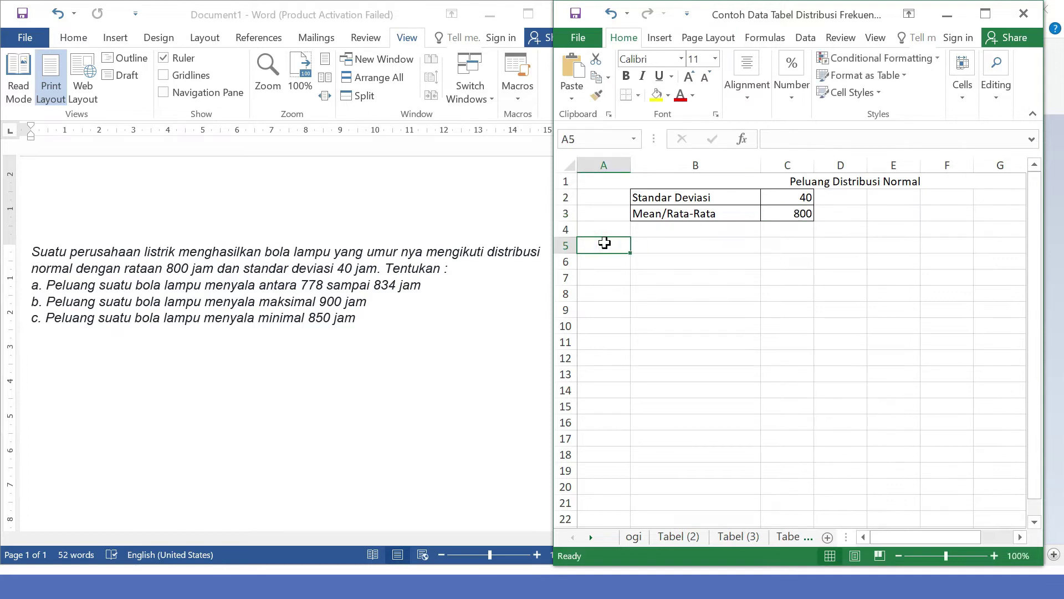
type("a)")
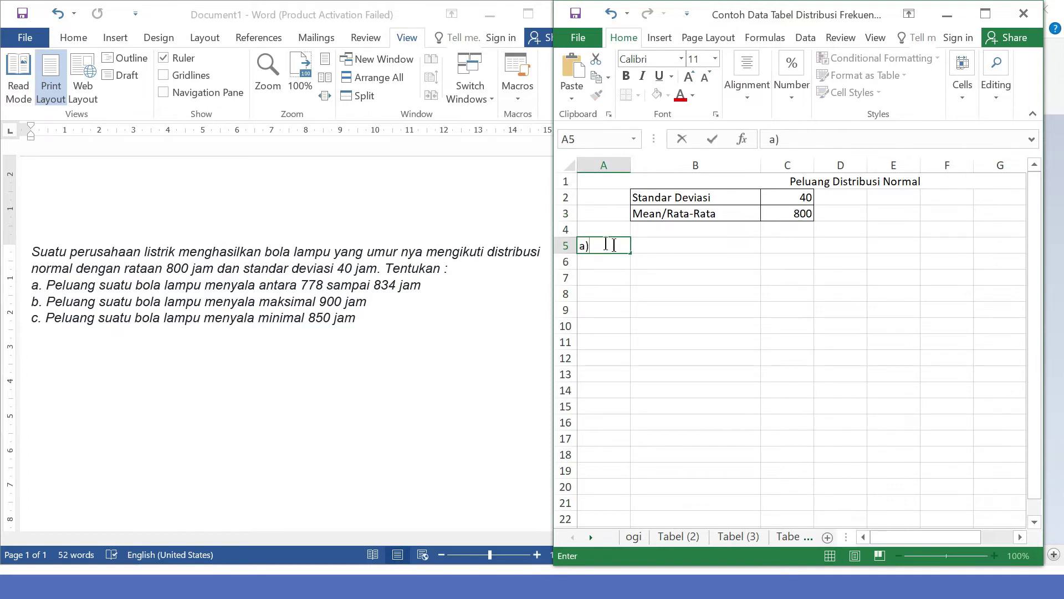
- Label cell B5 as x1 and cell B6 as x2
left_click(647, 247)
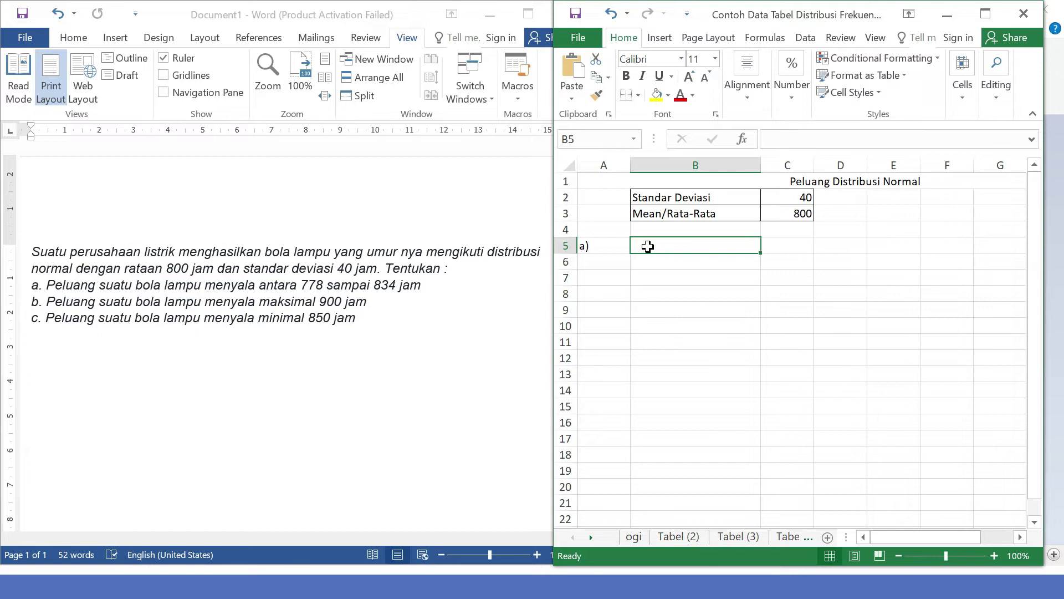
type("x")
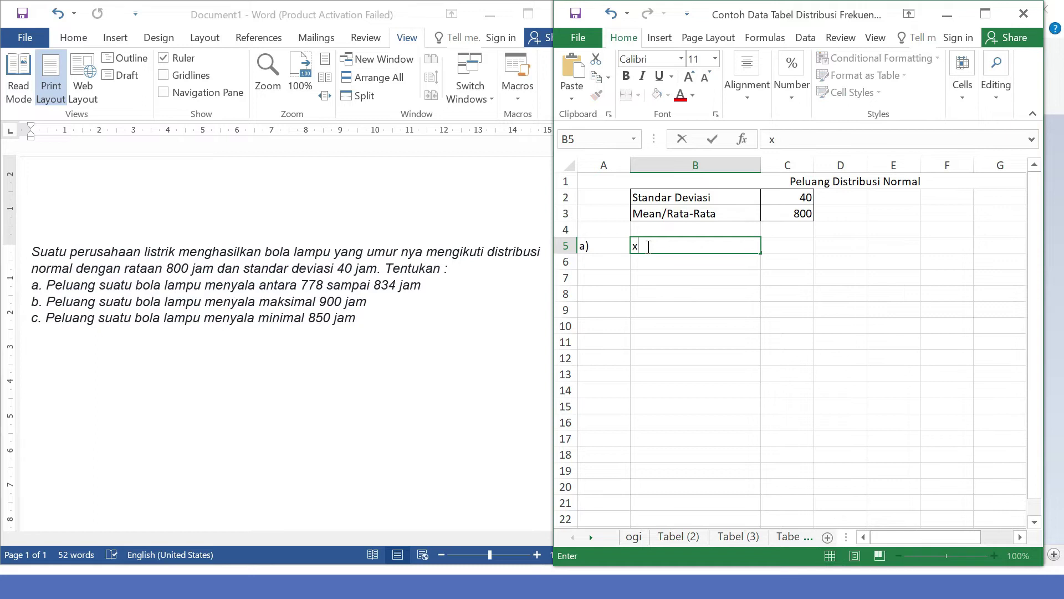
type("1")
key("Return")
type("x2")
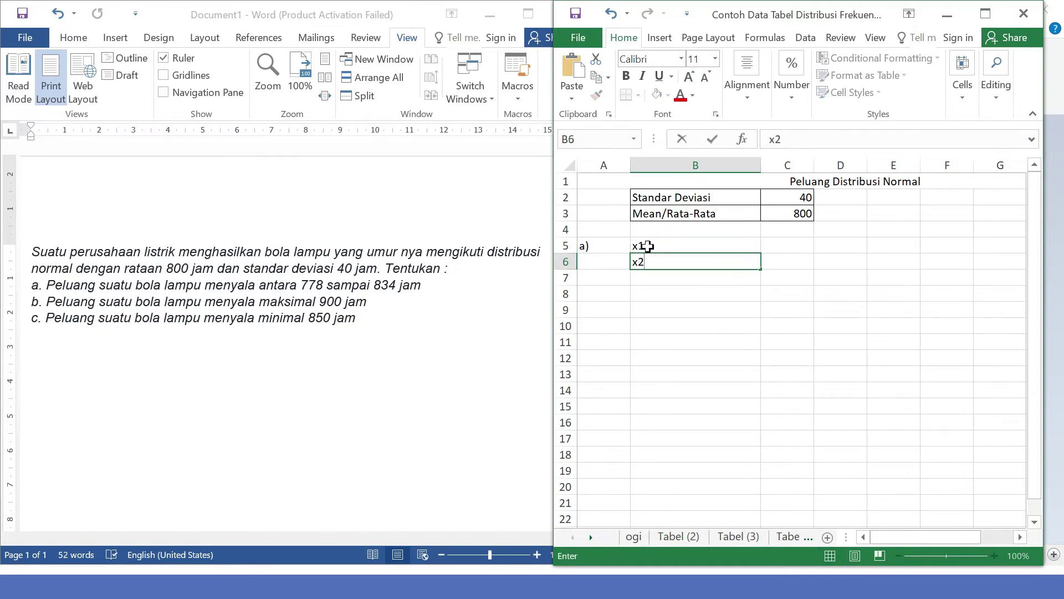
key("Tab")
- Enter 778 as the x1 value in C5 and 834 as the x2 value in C6
left_click(798, 242)
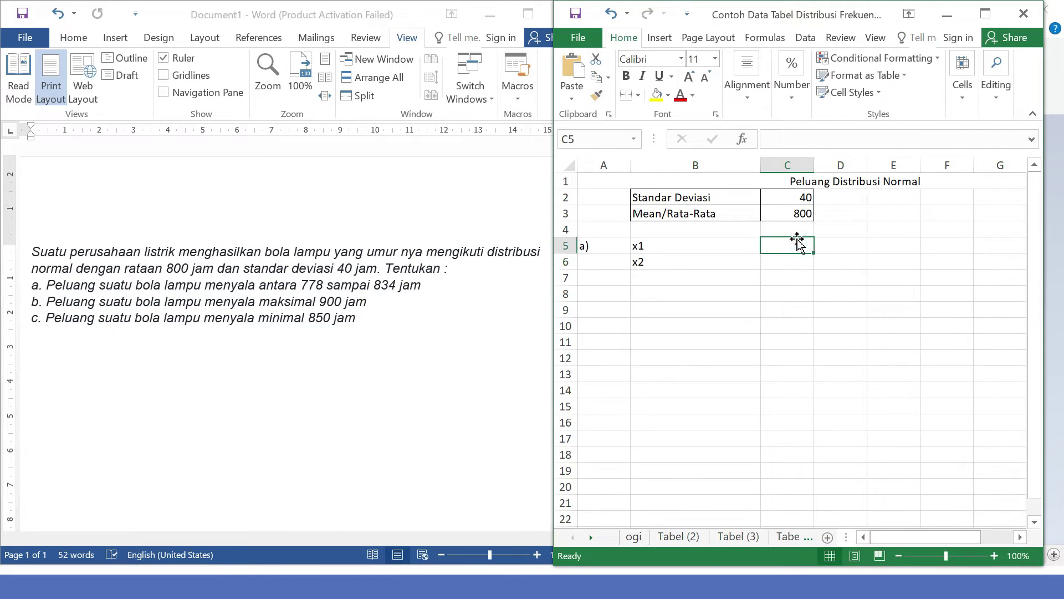
type("778")
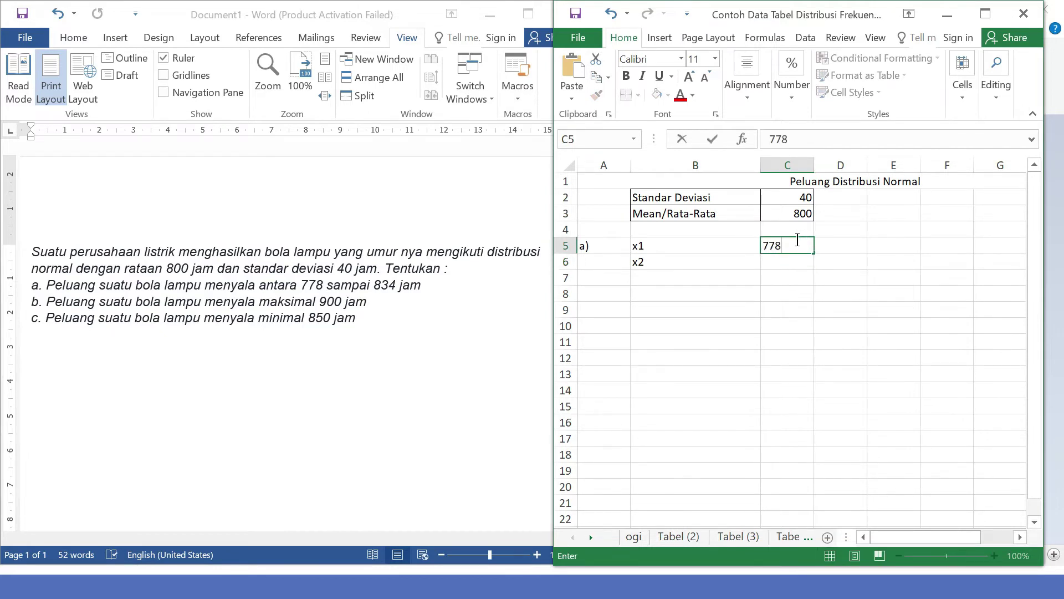
left_click(777, 266)
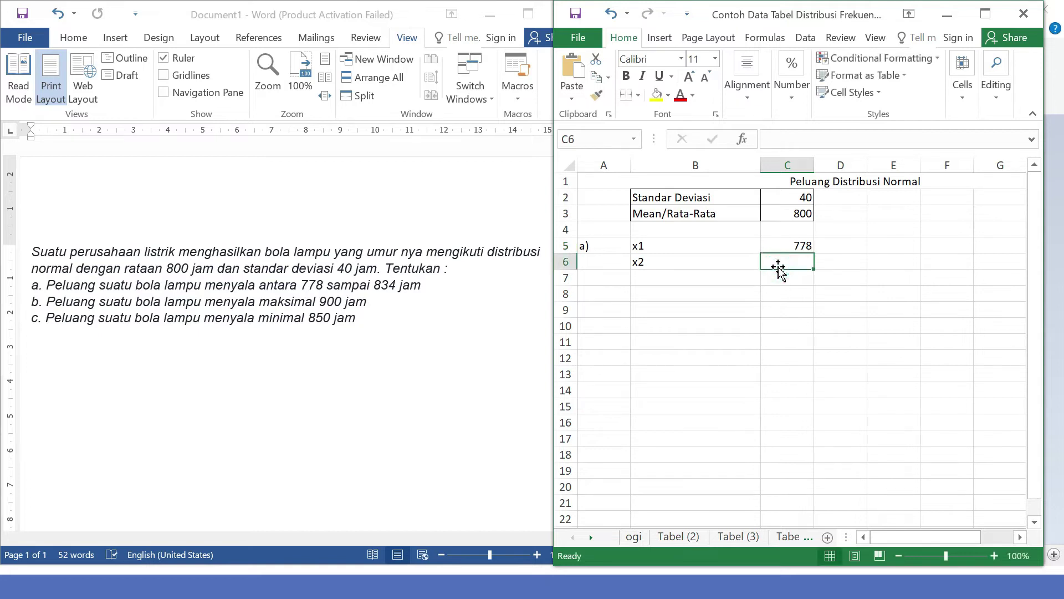
type("834")
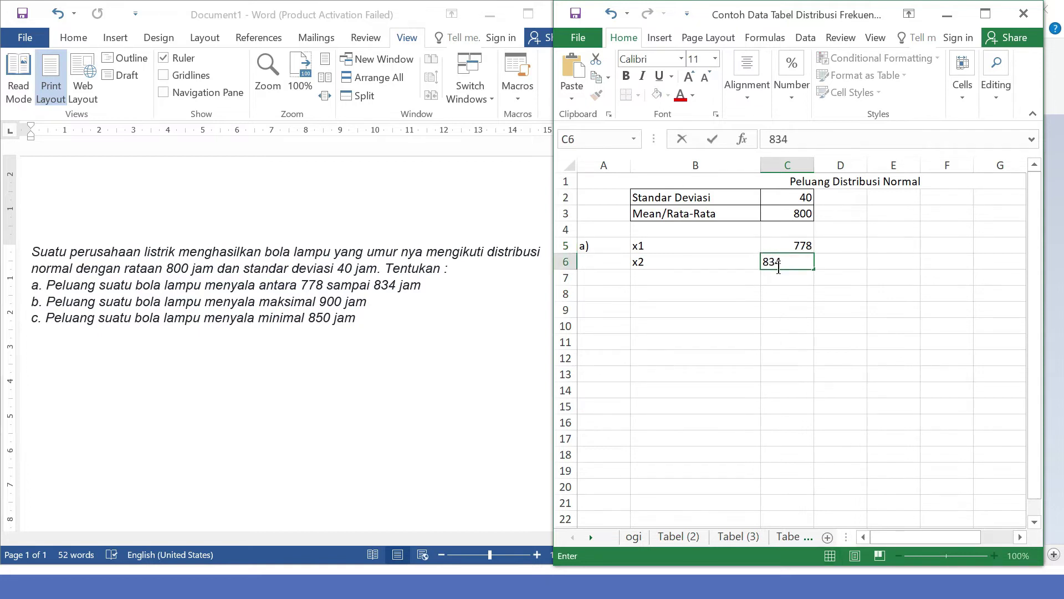
- Begin the probability formula in B8 with =NORM.DIST(C6;C3;C2;TRUE) followed by a minus sign
left_click(656, 293)
left_click(656, 293)
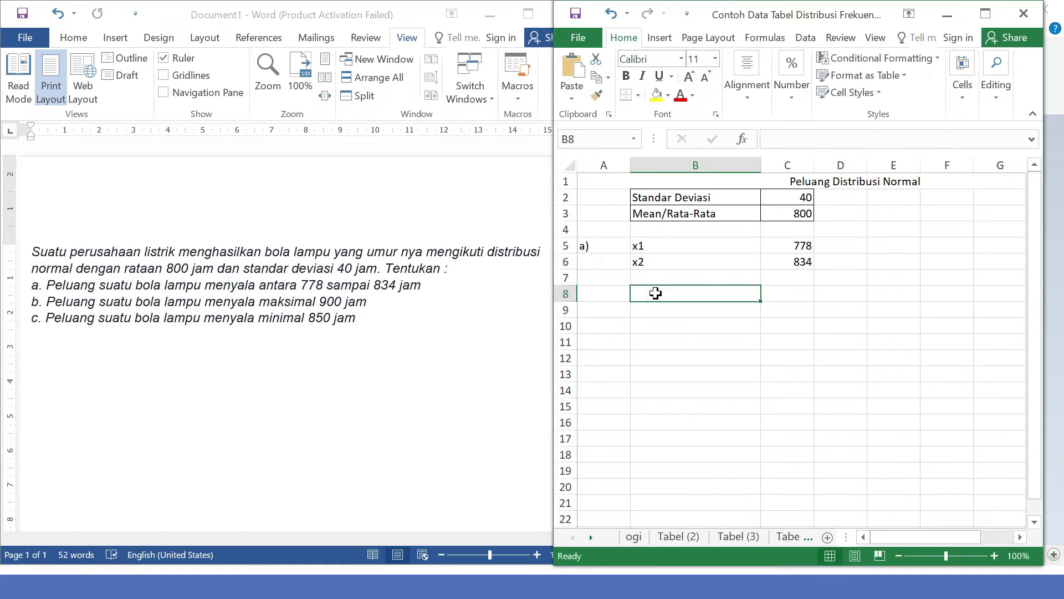
type("=")
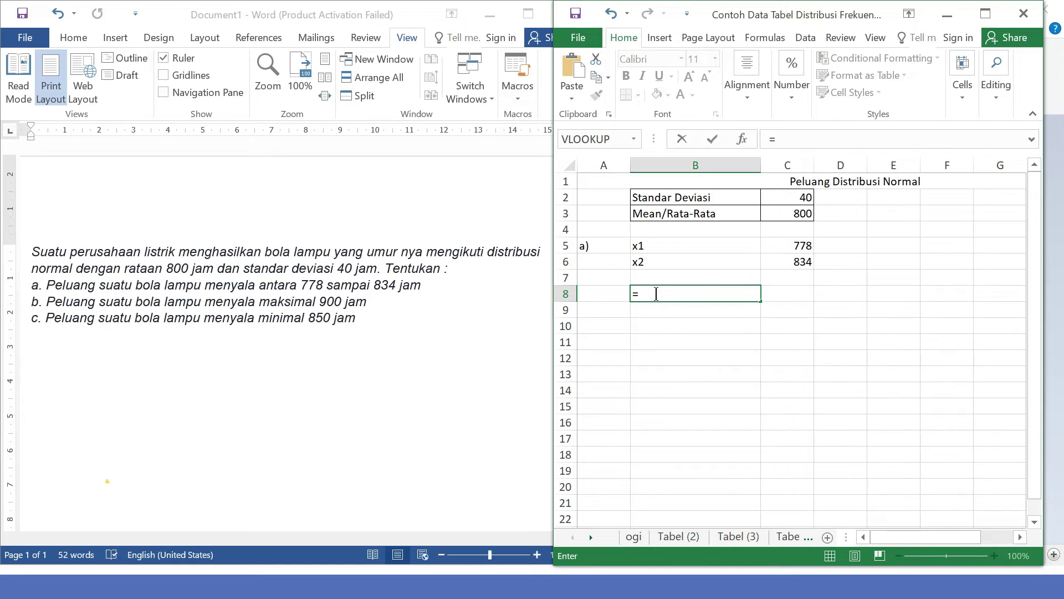
type("NORM.")
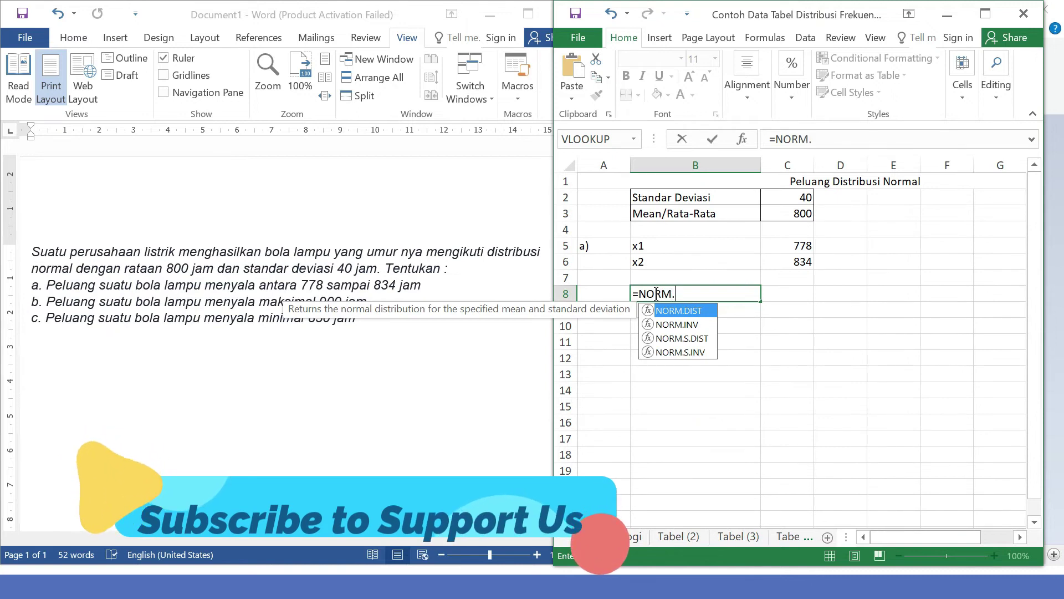
type("DIS")
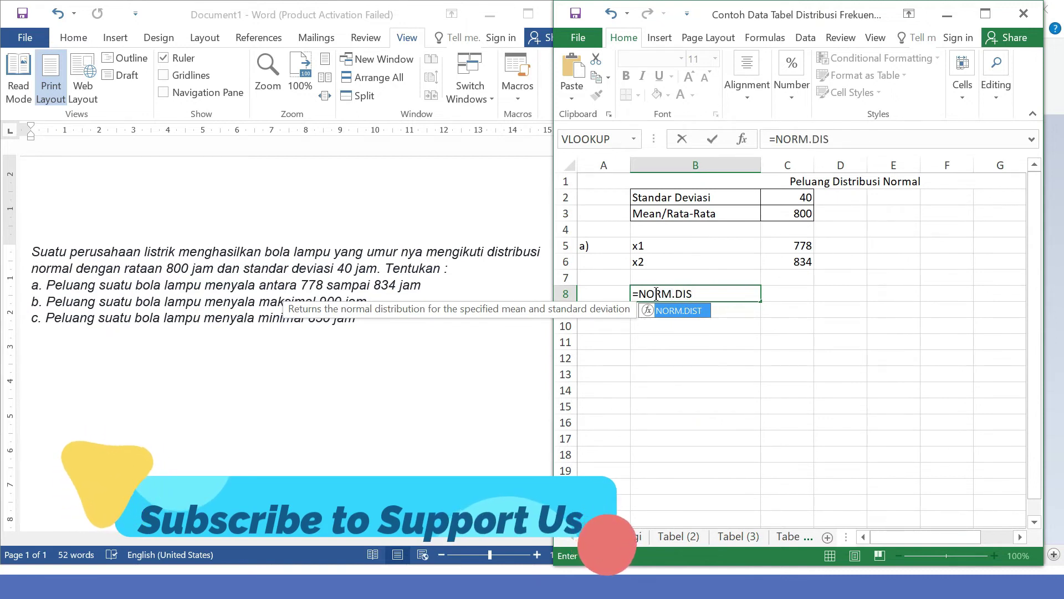
type("T")
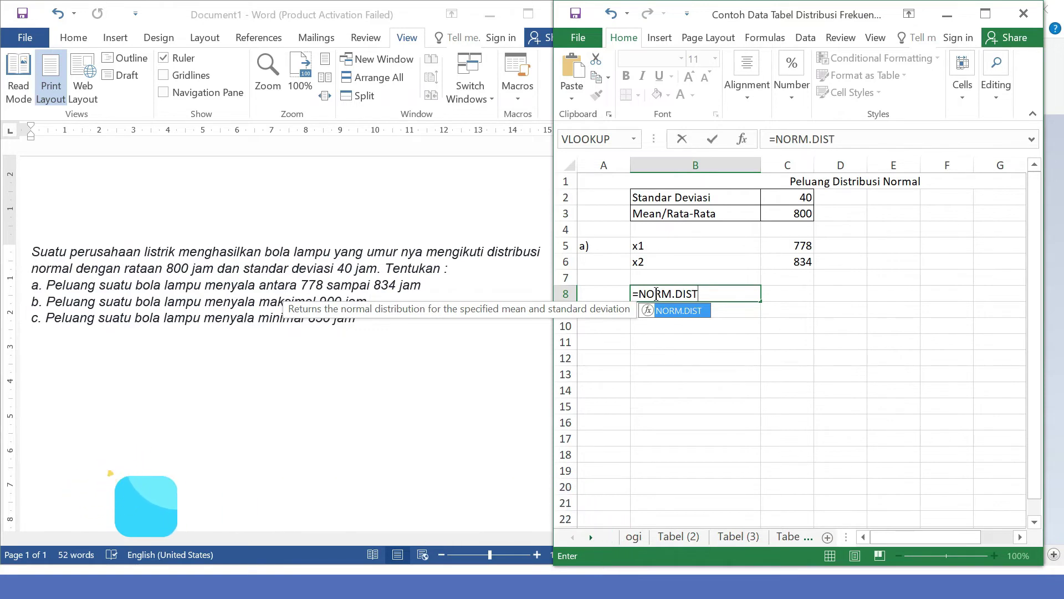
type("(")
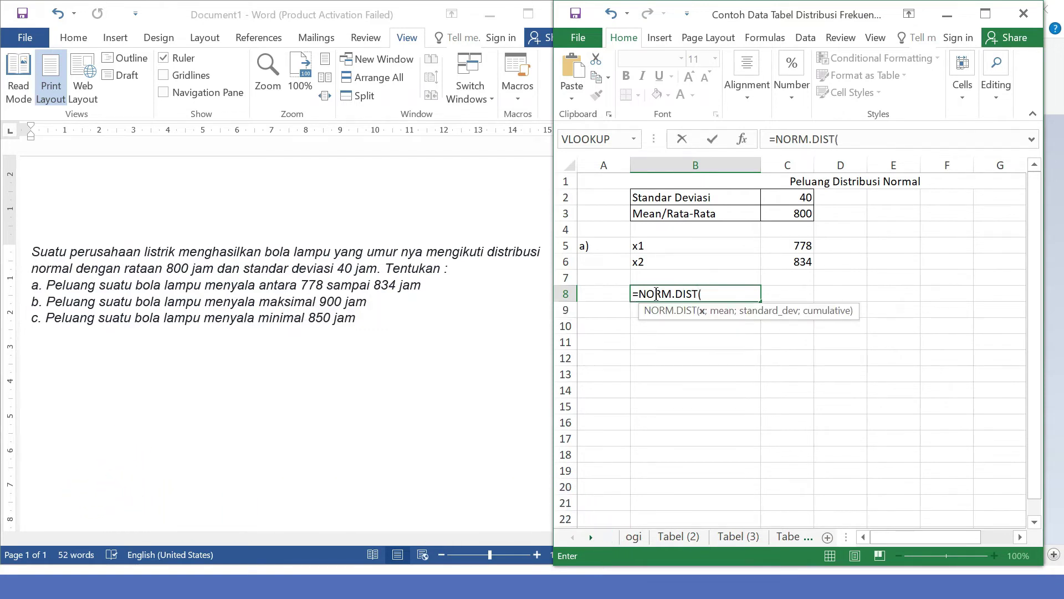
left_click(798, 264)
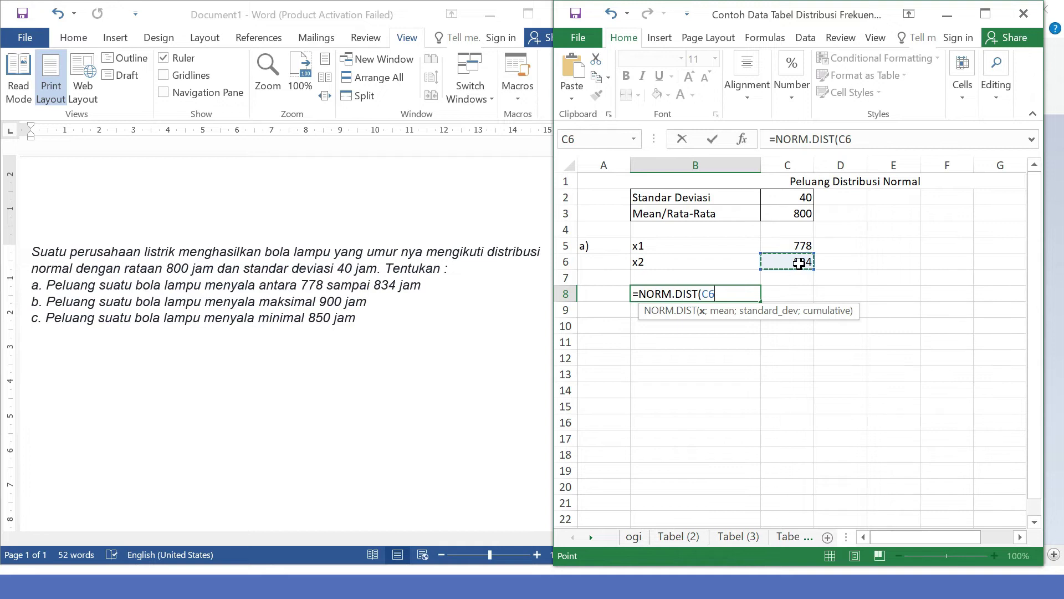
type(";")
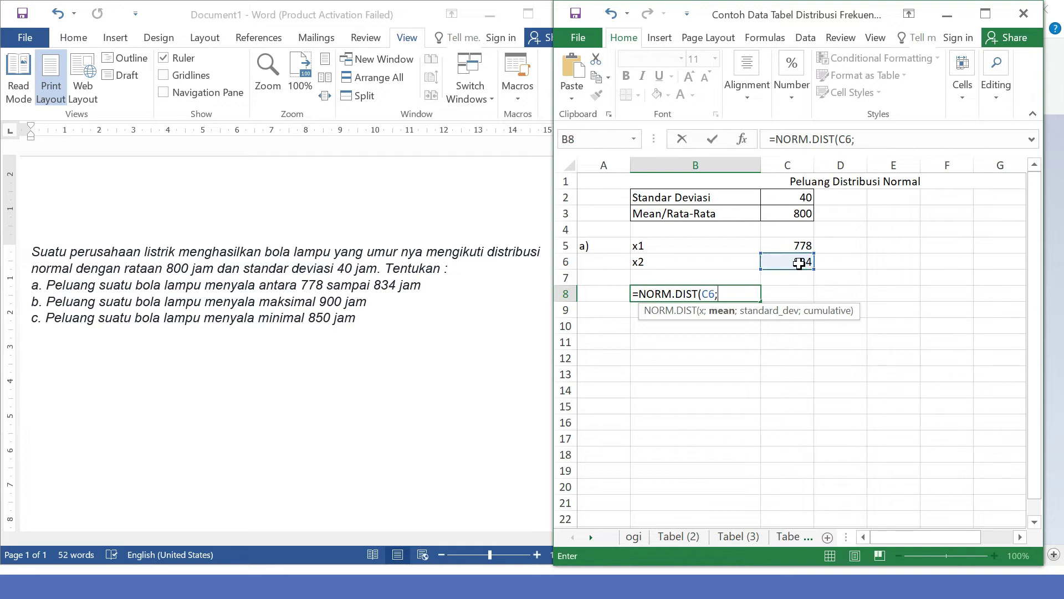
left_click(799, 215)
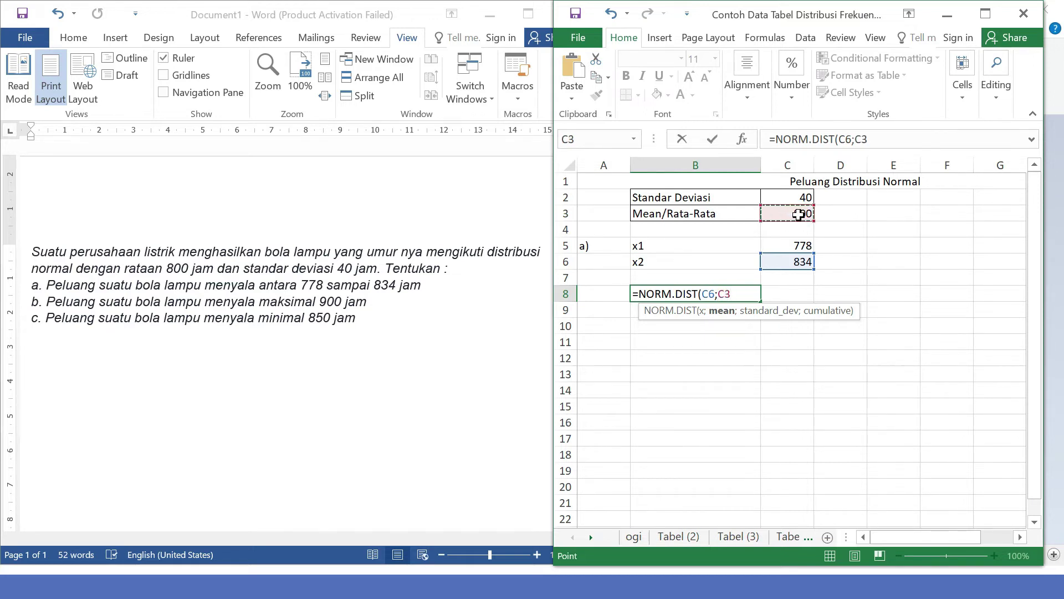
type(";")
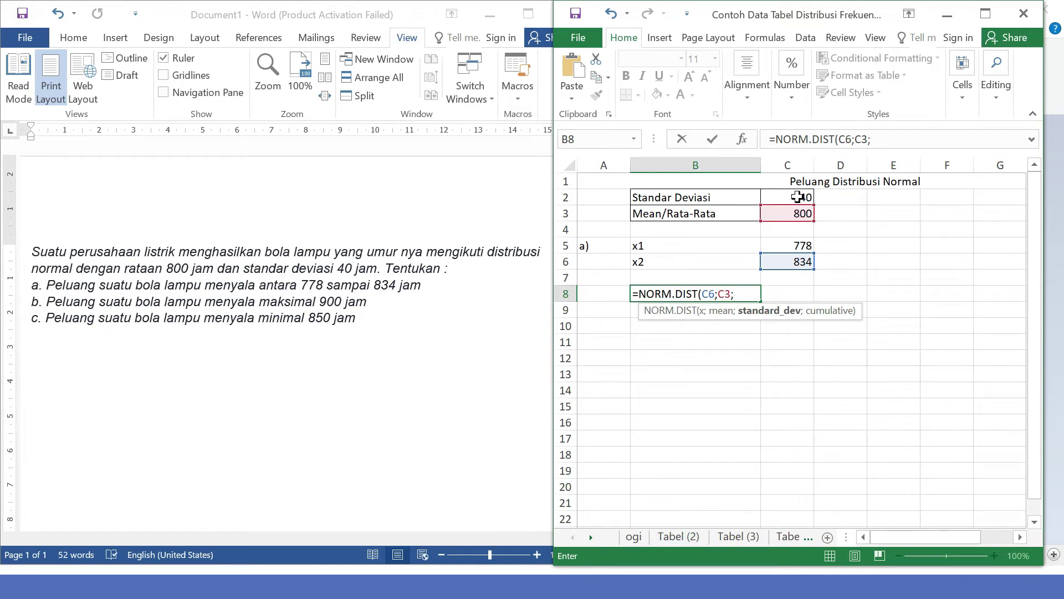
left_click(797, 197)
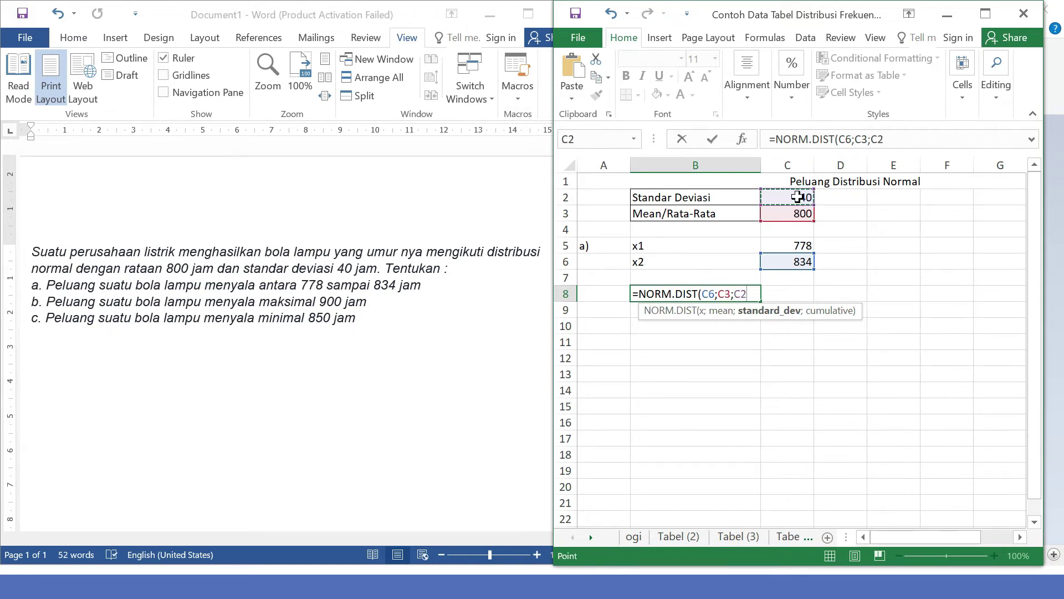
type(";")
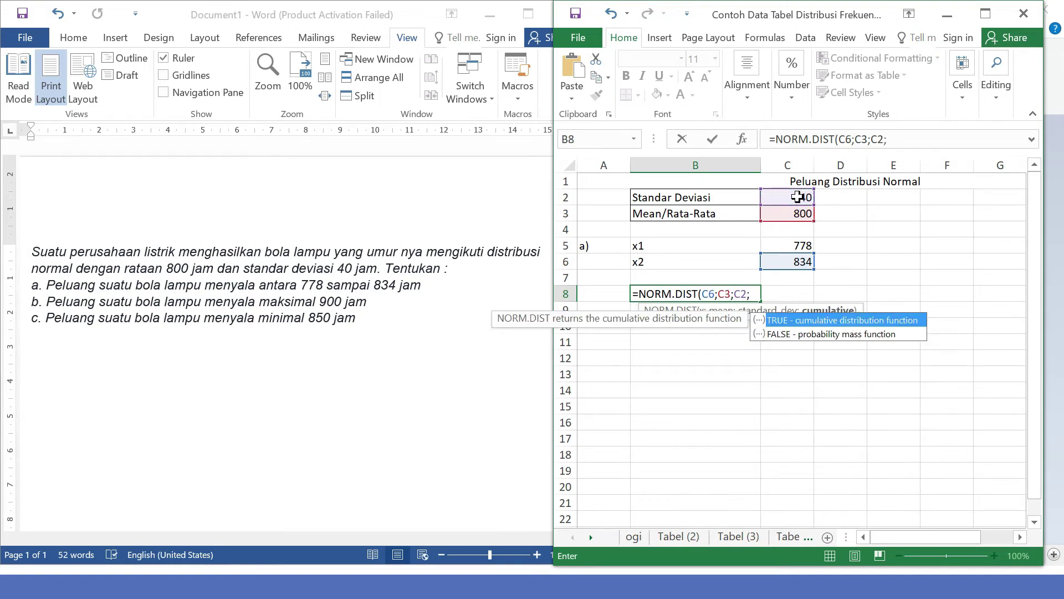
type("TRUE)-")
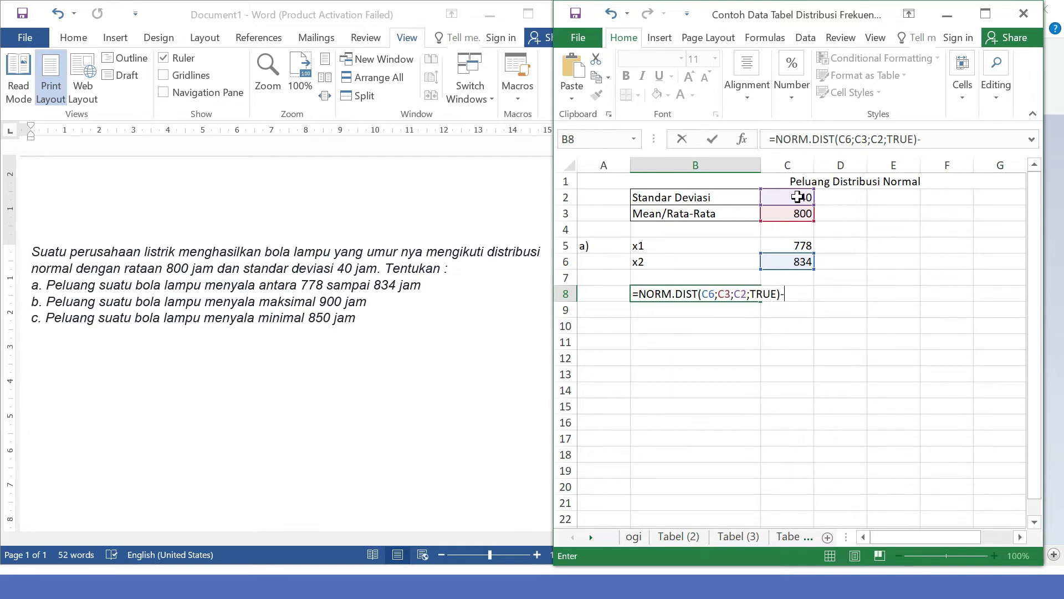
- Complete the B8 formula by subtracting NORM.DIST(C5;C3;C2;TRUE) and commit it
type("NORM")
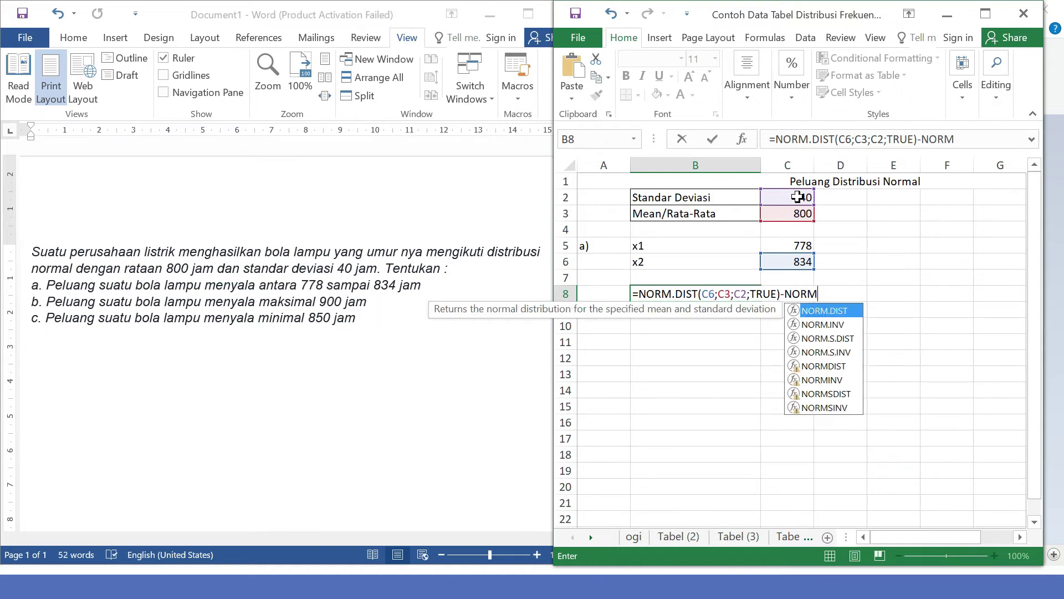
type(".DIST")
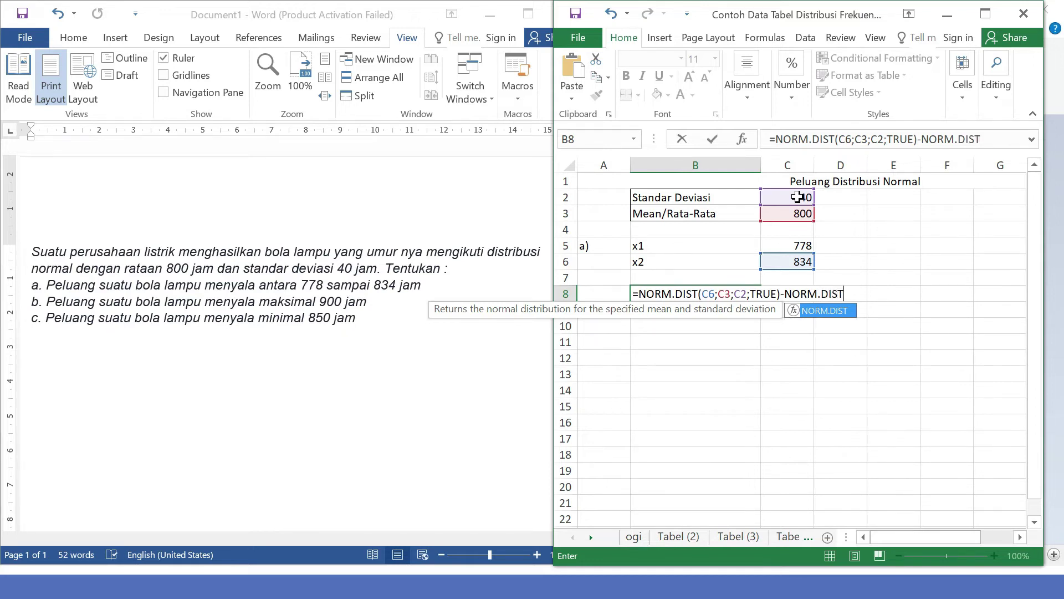
type("(")
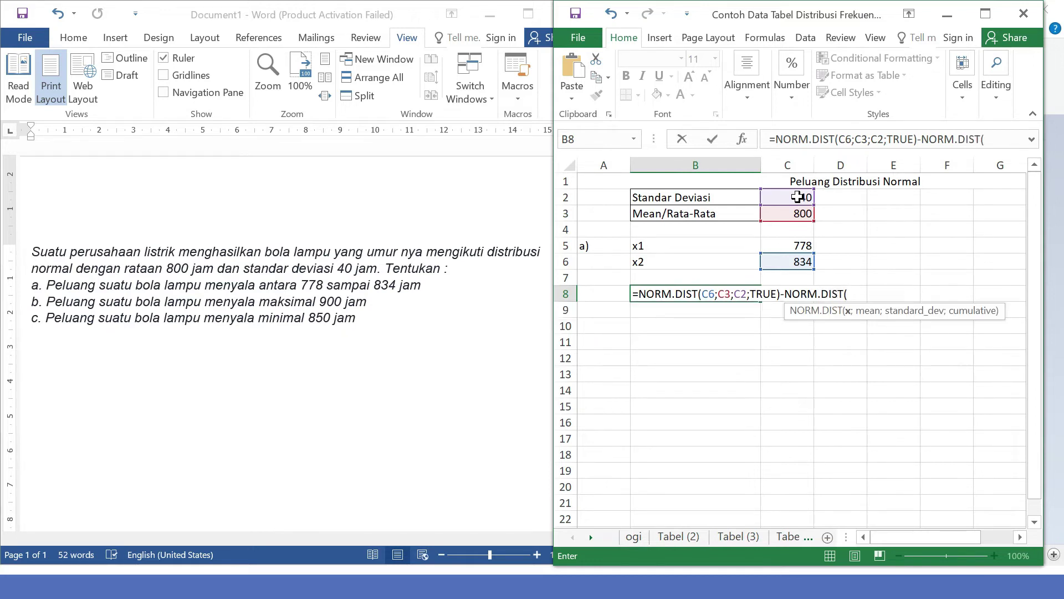
left_click(802, 246)
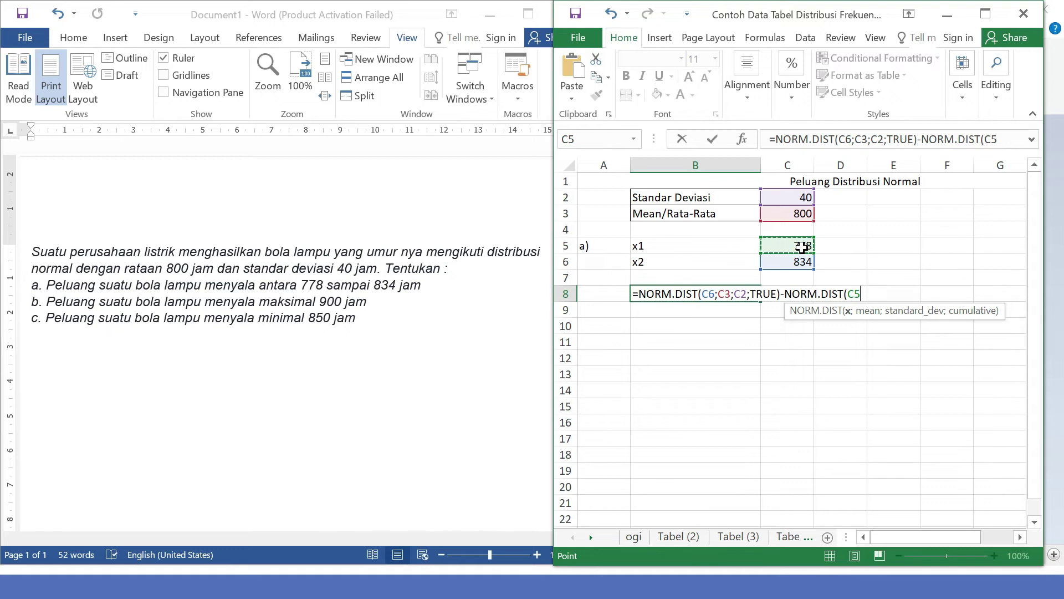
type(";")
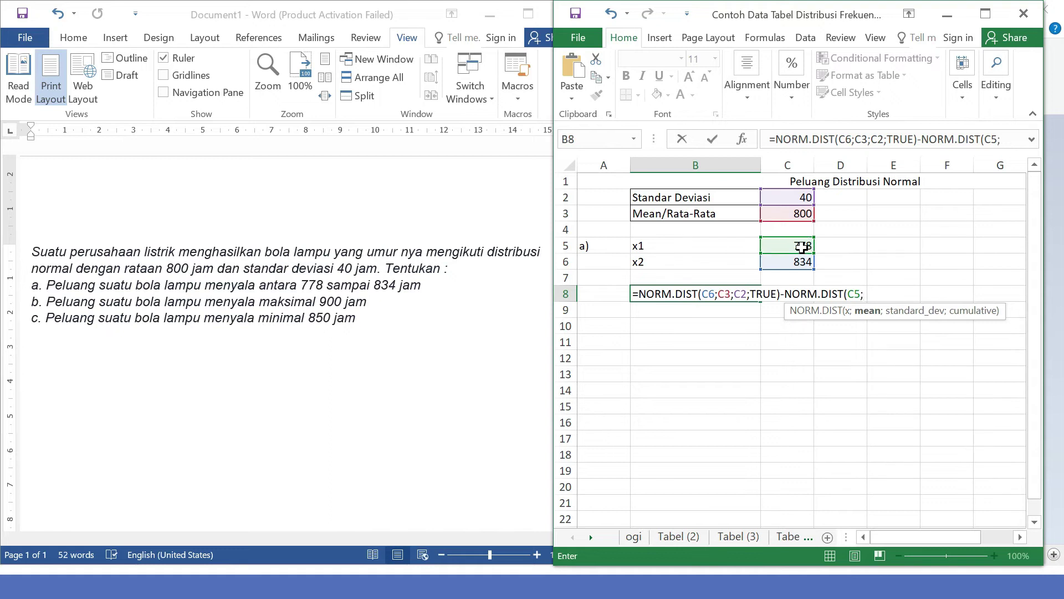
left_click(797, 215)
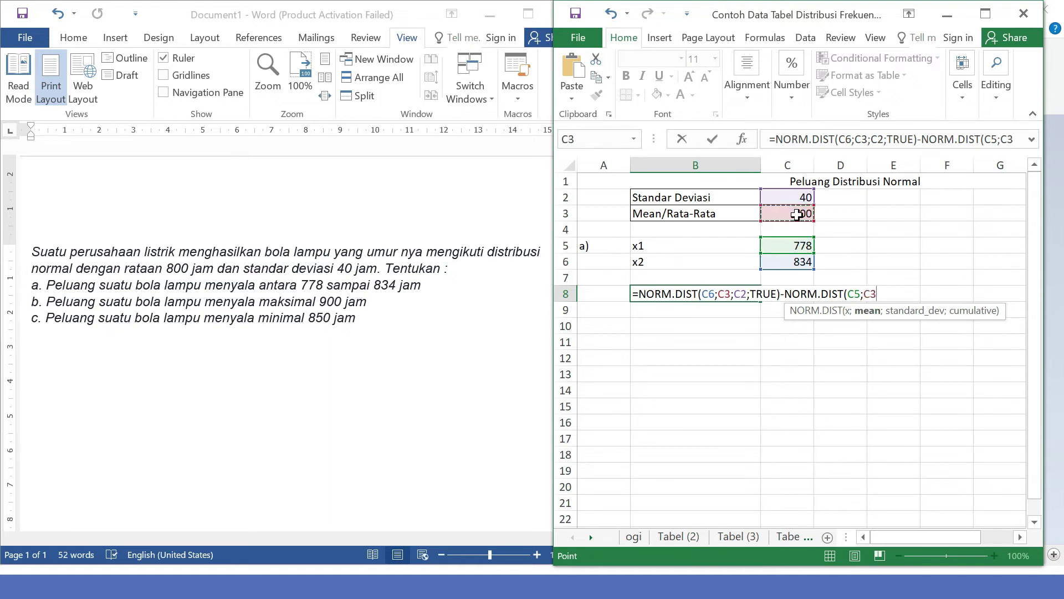
type(";")
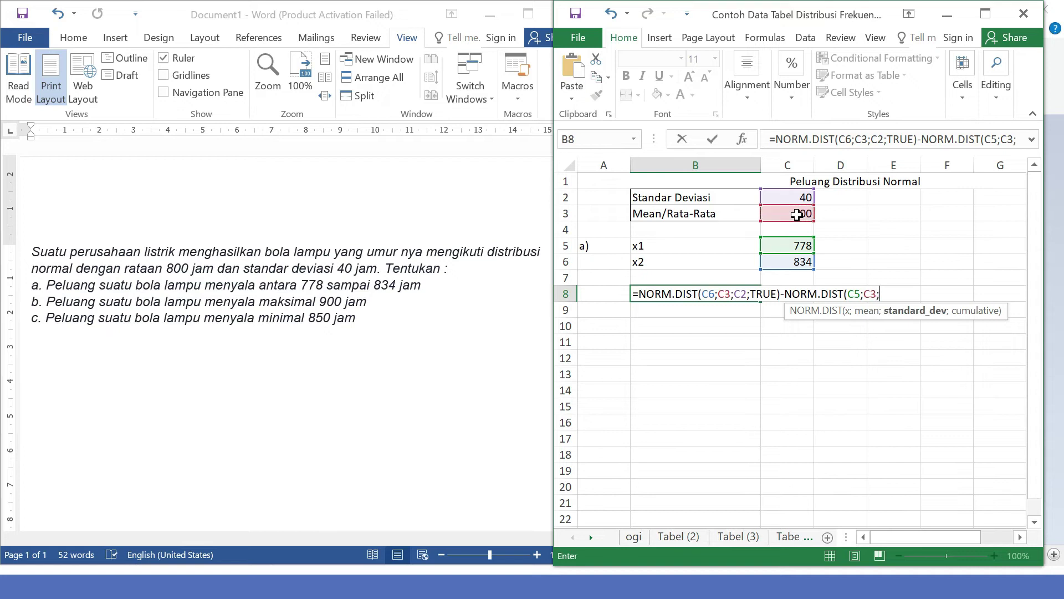
left_click(797, 193)
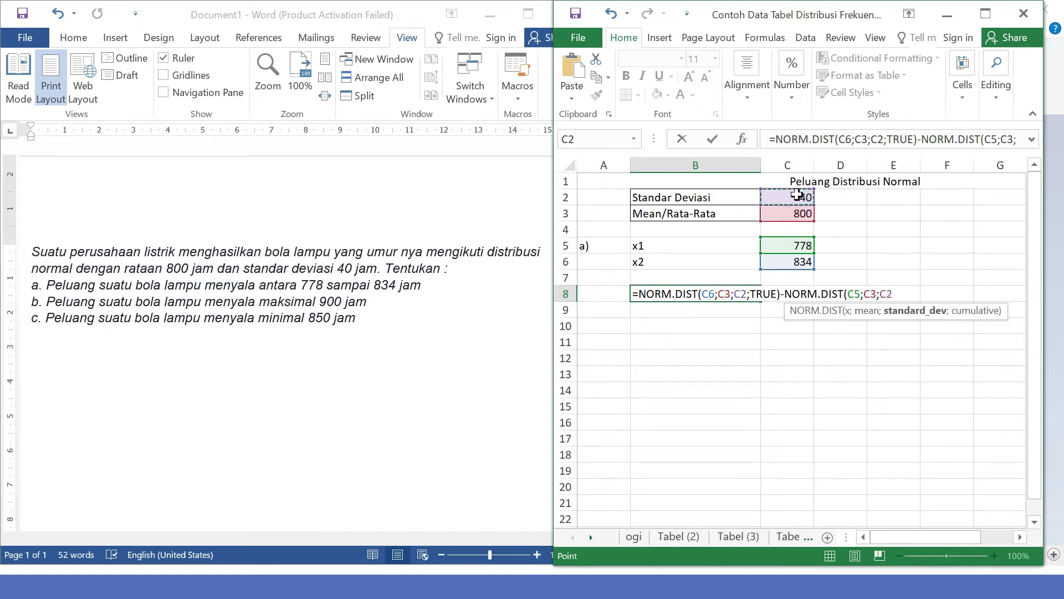
type(";TRUE")
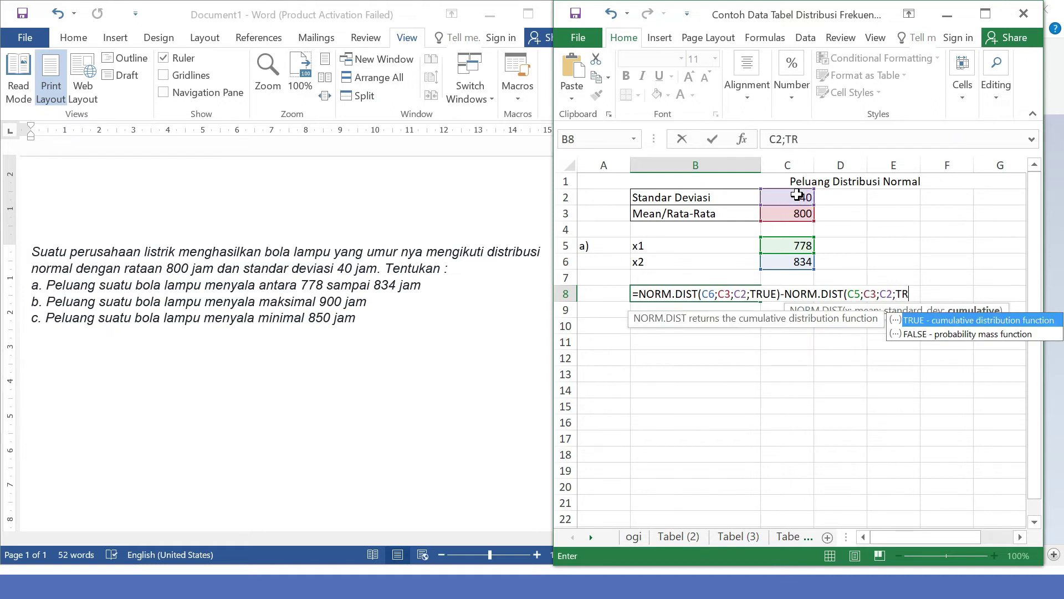
type(")")
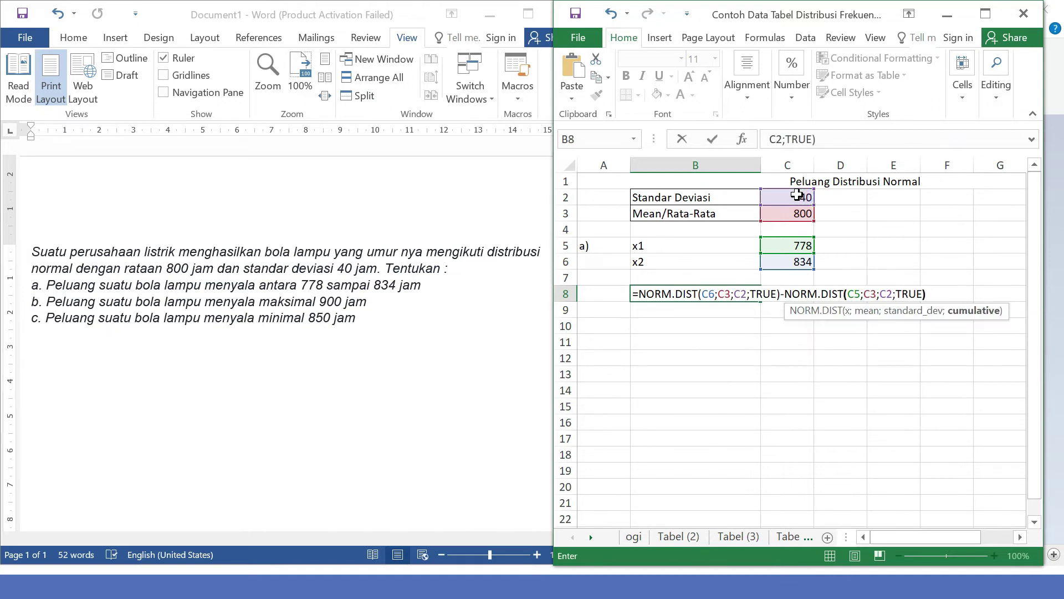
key("Return")
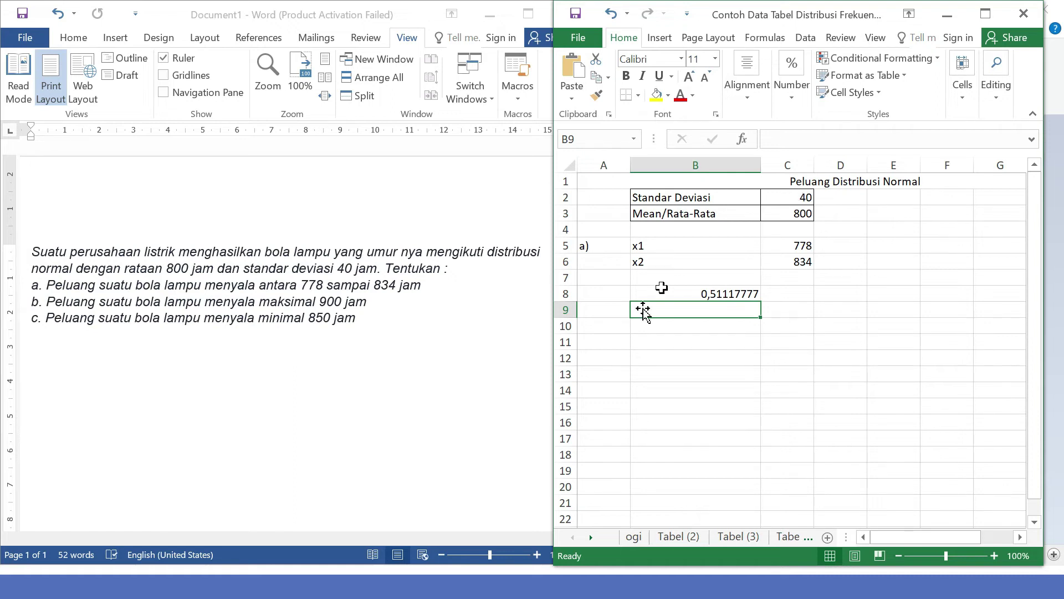
- Set up part b in row 10 with b) in A10, x1 in B10 and 900 in C10
left_click(604, 326)
type("b")
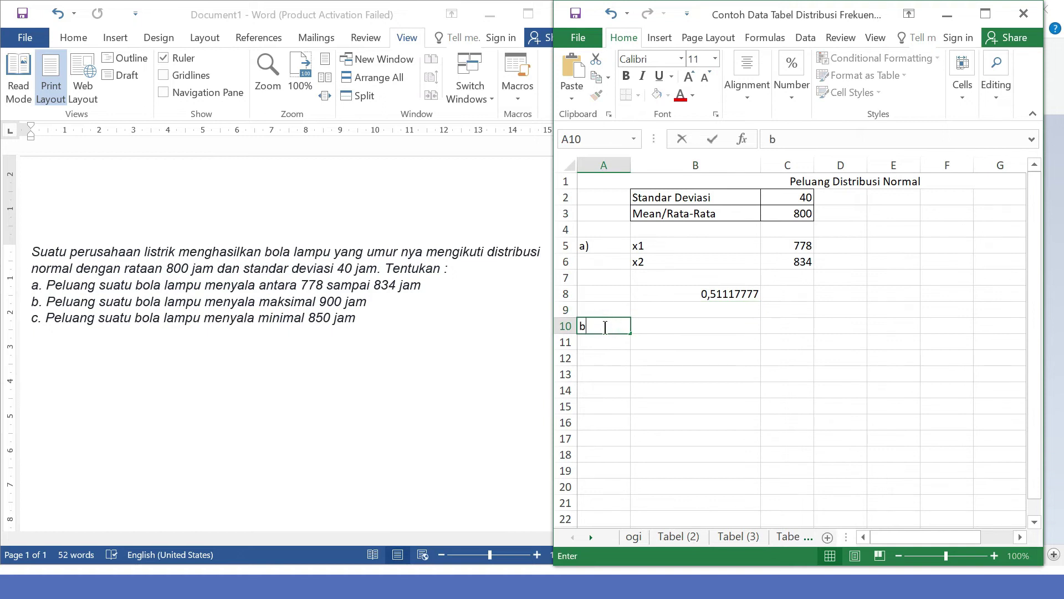
type(")")
key("Tab")
type("x1")
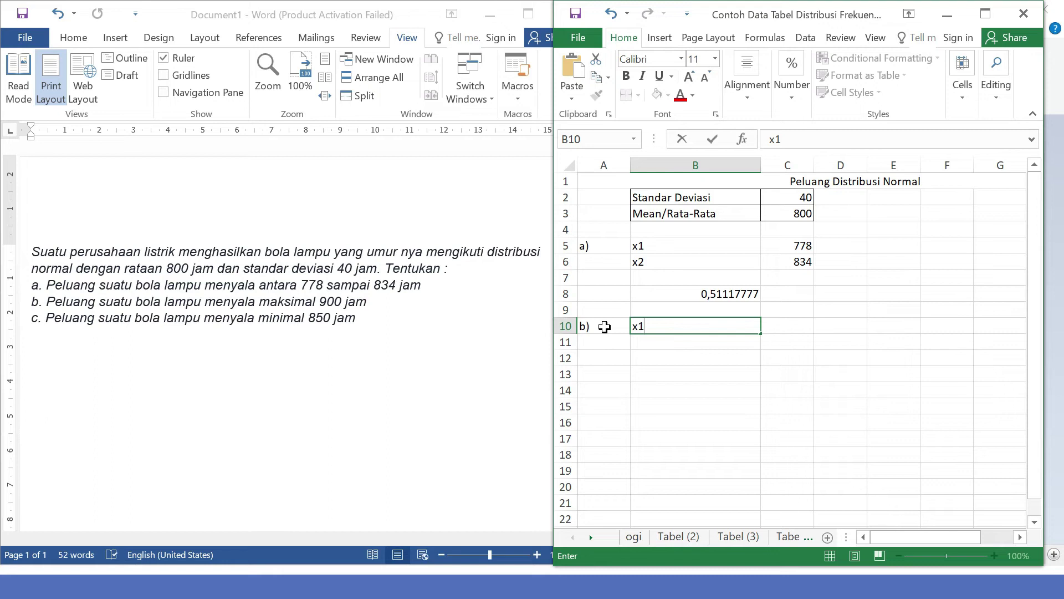
type("P")
key("BackSpace")
key("BackSpace")
key("Tab")
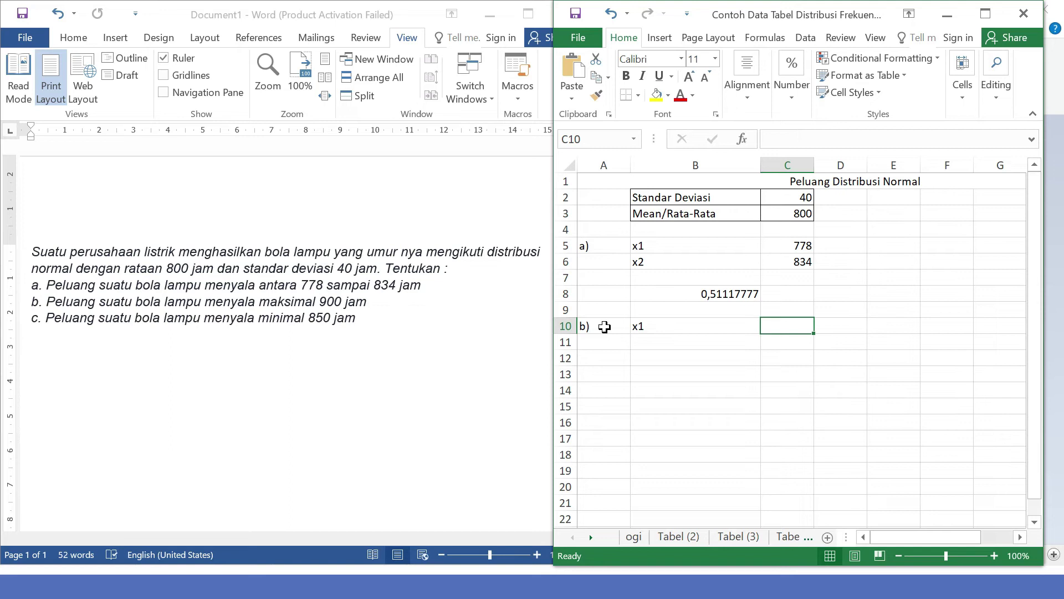
type("900")
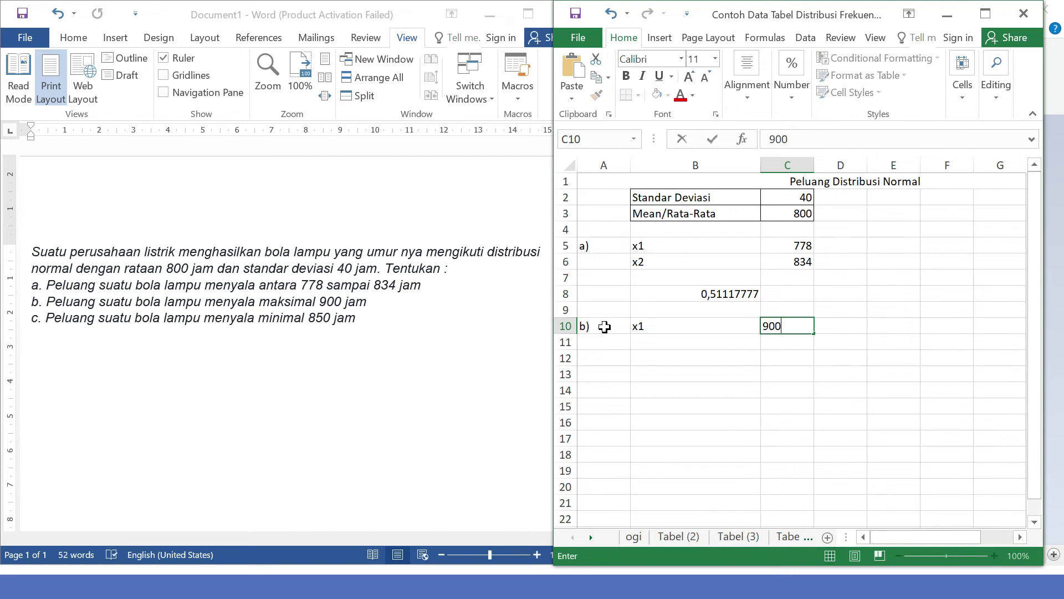
key("Return")
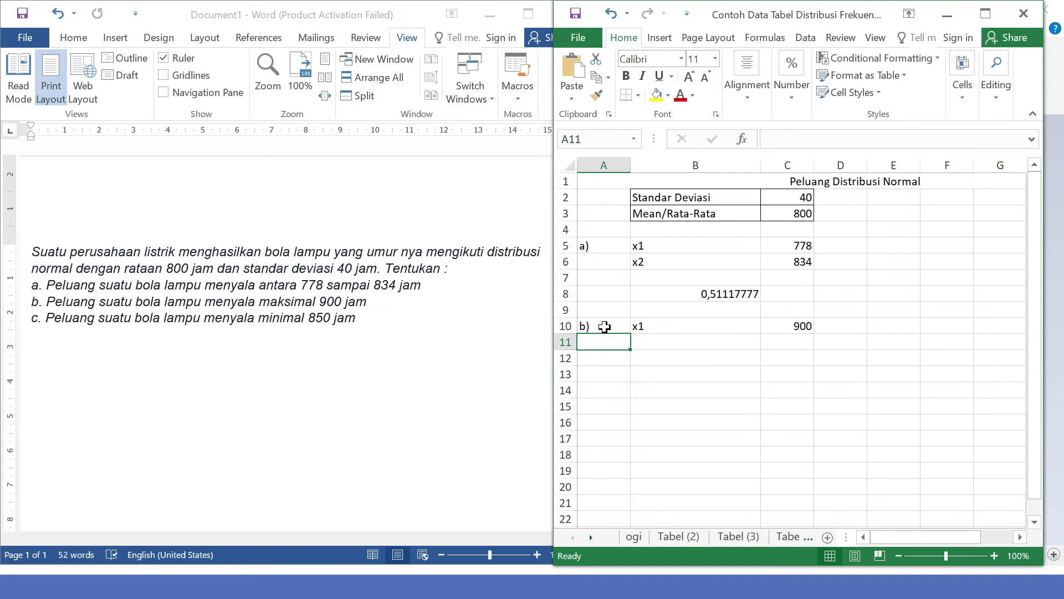
- Label cell B11 as P (x<900)
key("Right")
type("P")
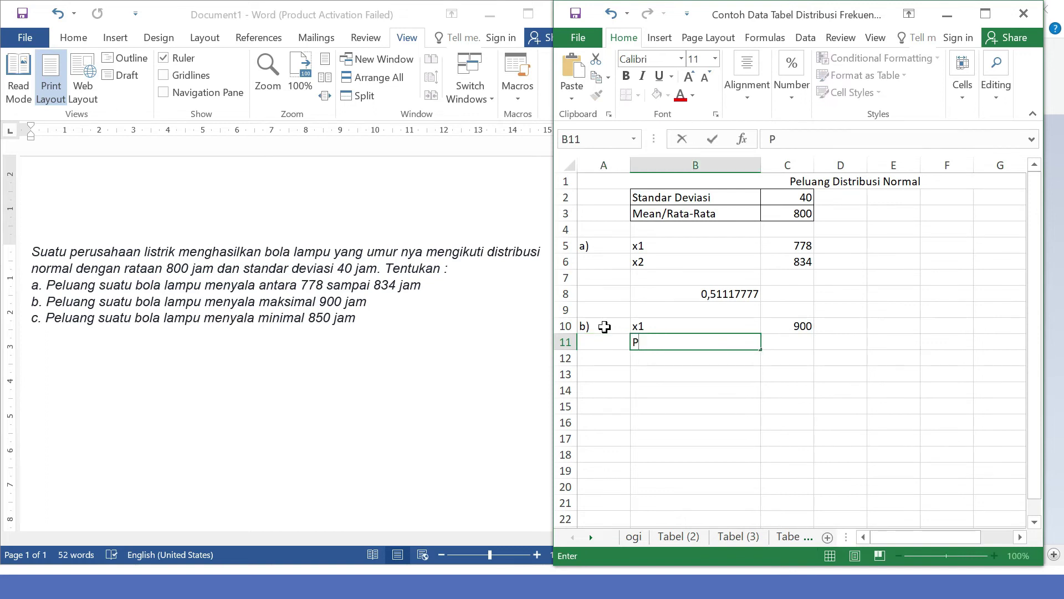
type(" (x<900)")
key("Tab")
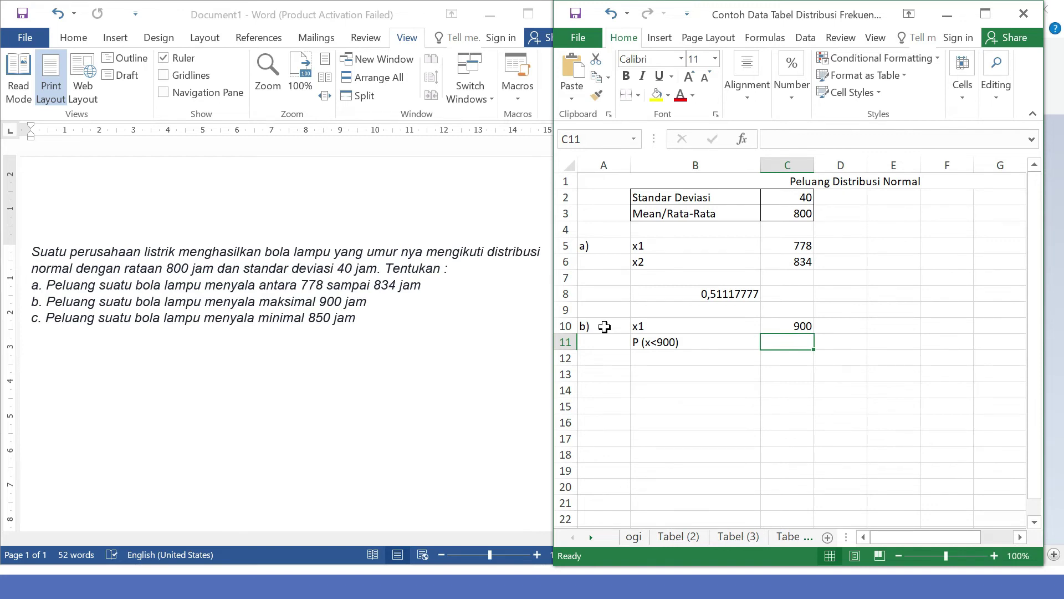
- Begin the part b probability formula in C11 with =NORM.DIST and an opening parenthesis
type("P")
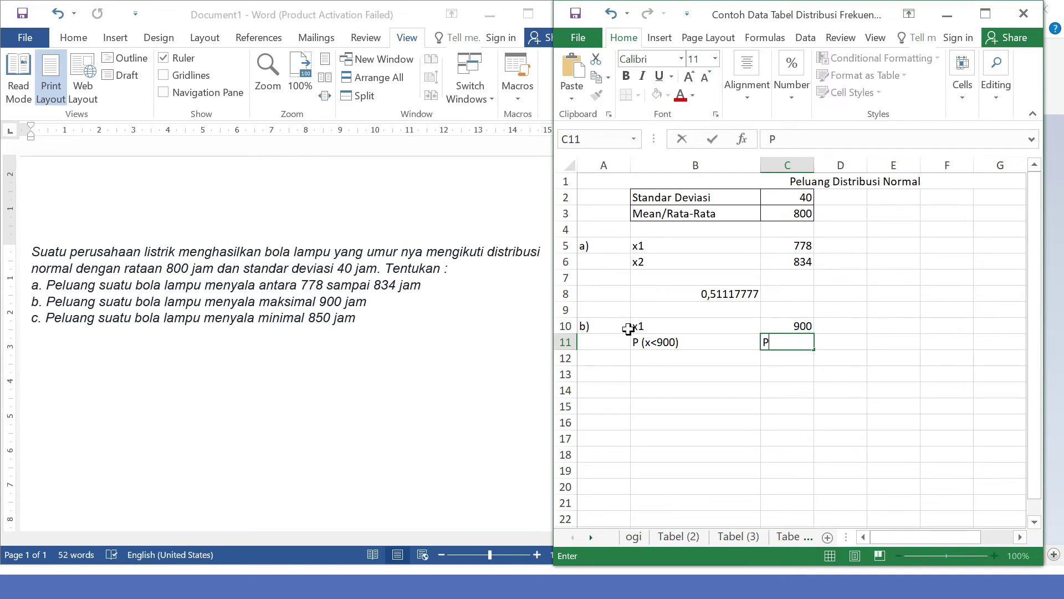
key("BackSpace")
type("=")
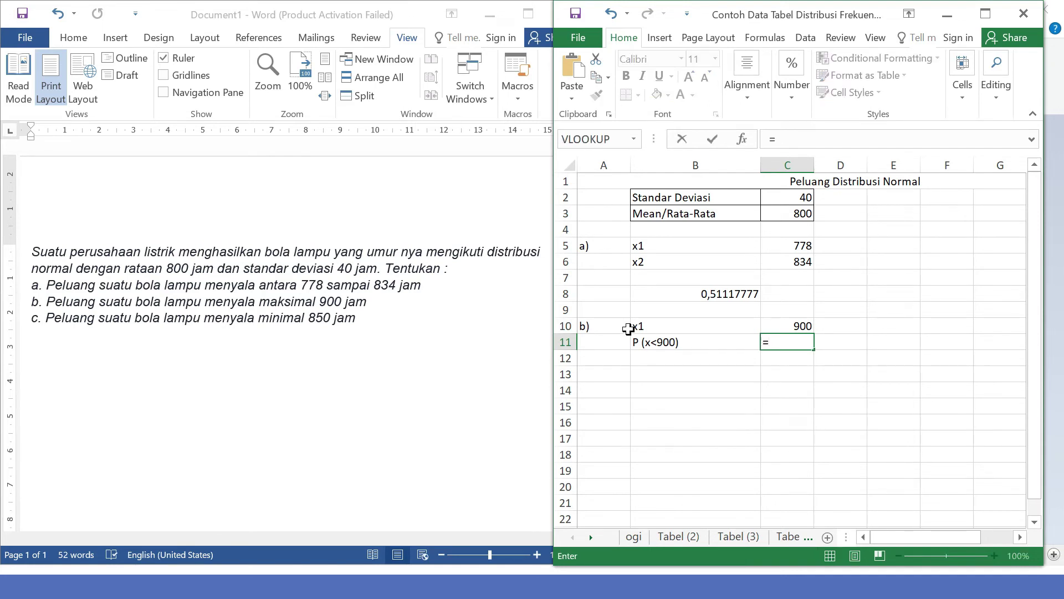
type("D")
key("BackSpace")
type("NORM")
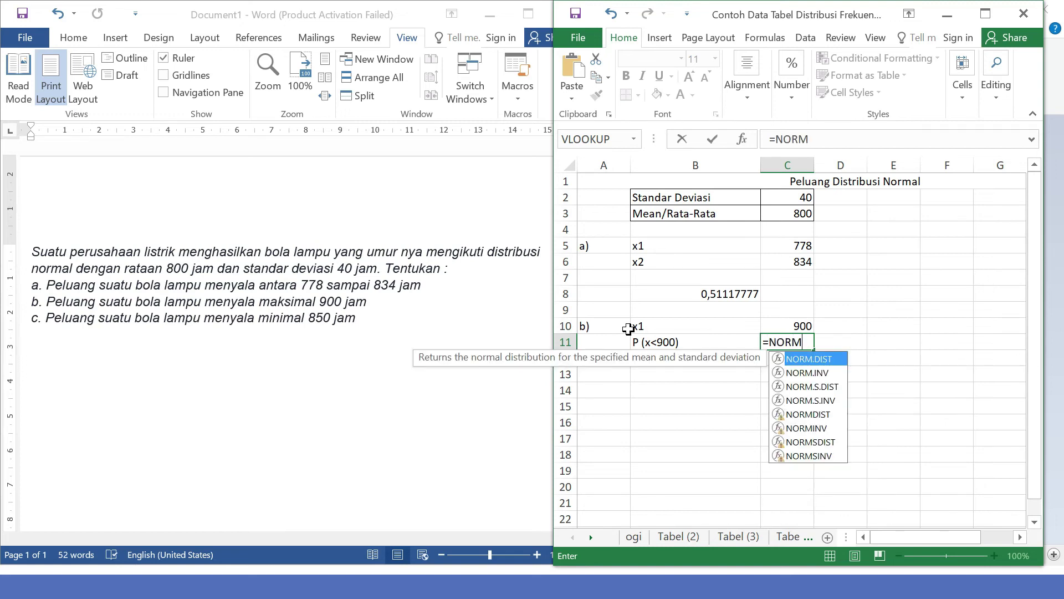
type(".DIST")
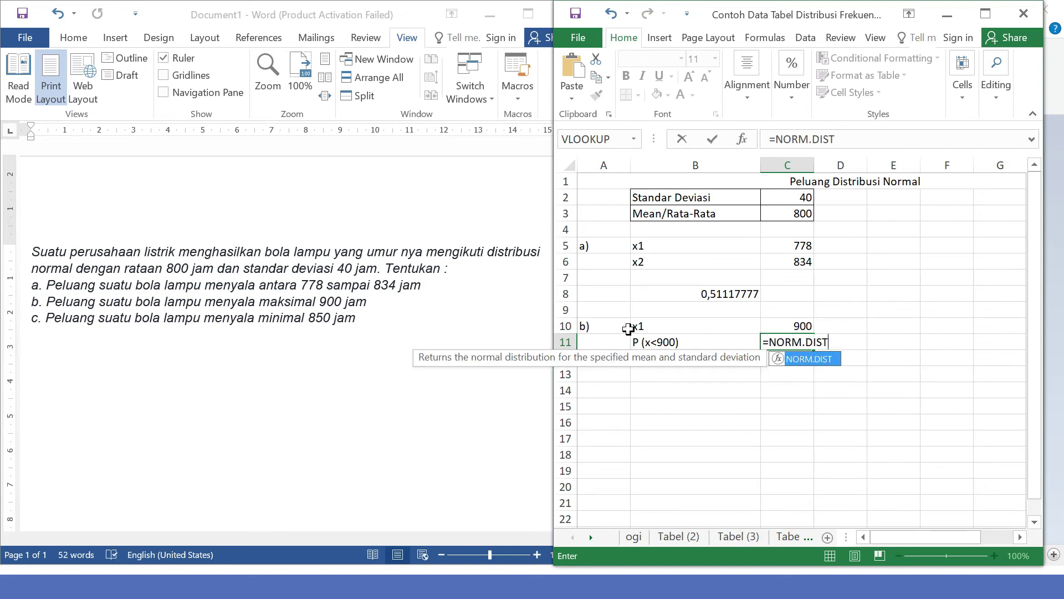
type("(")
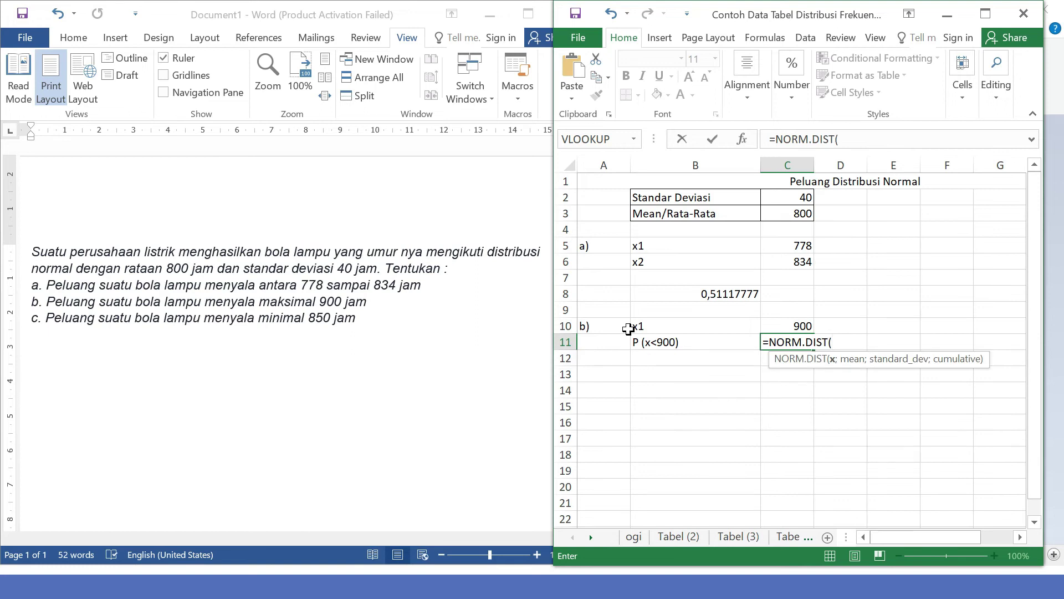
- Complete the C11 formula with the arguments C10;C3;C2;TRUE and commit it
left_click(800, 328)
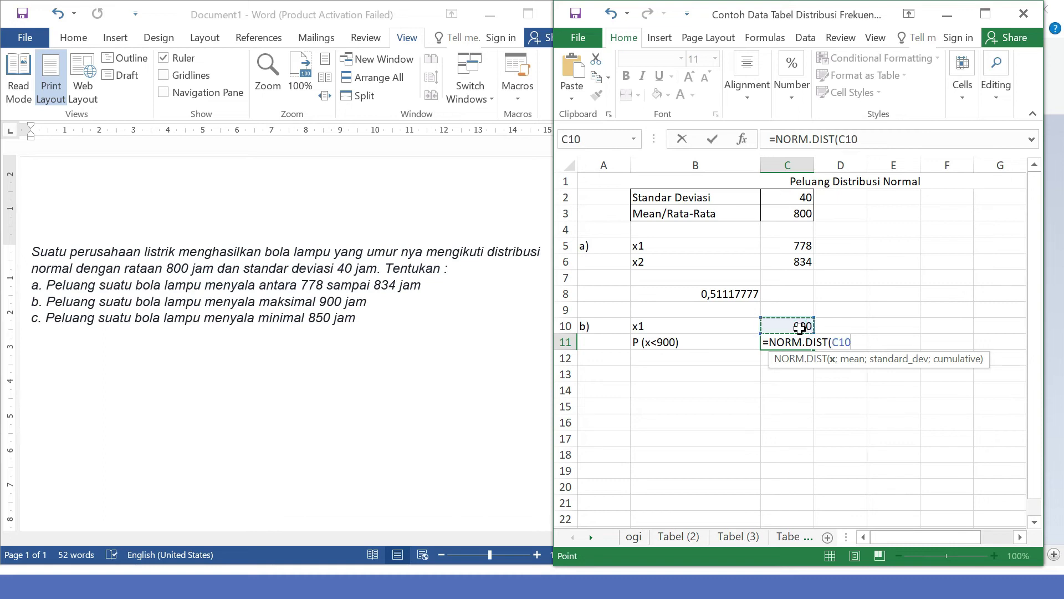
type(";")
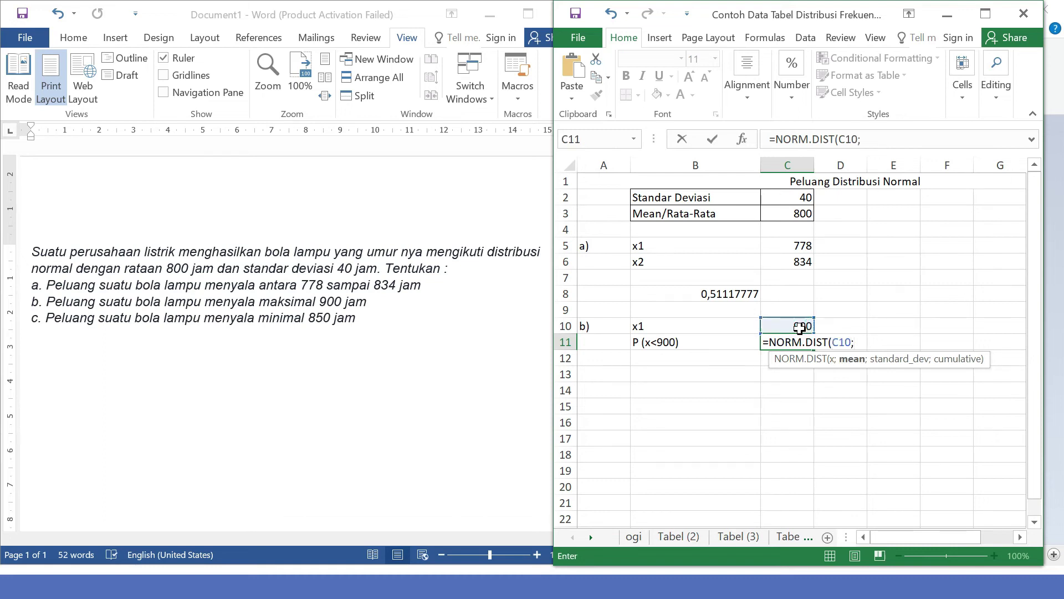
left_click(796, 215)
type(";")
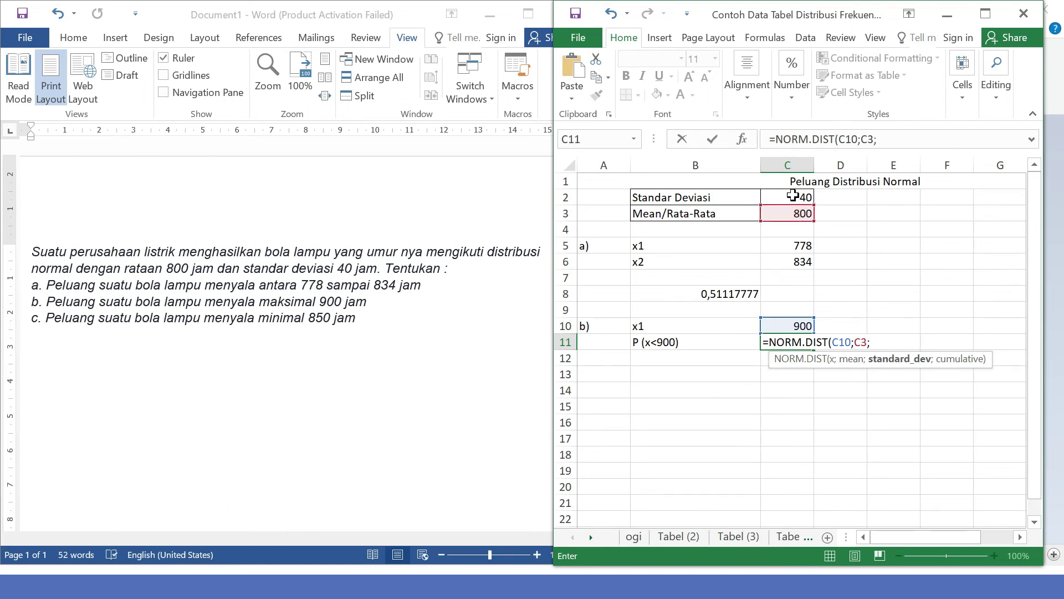
left_click(794, 200)
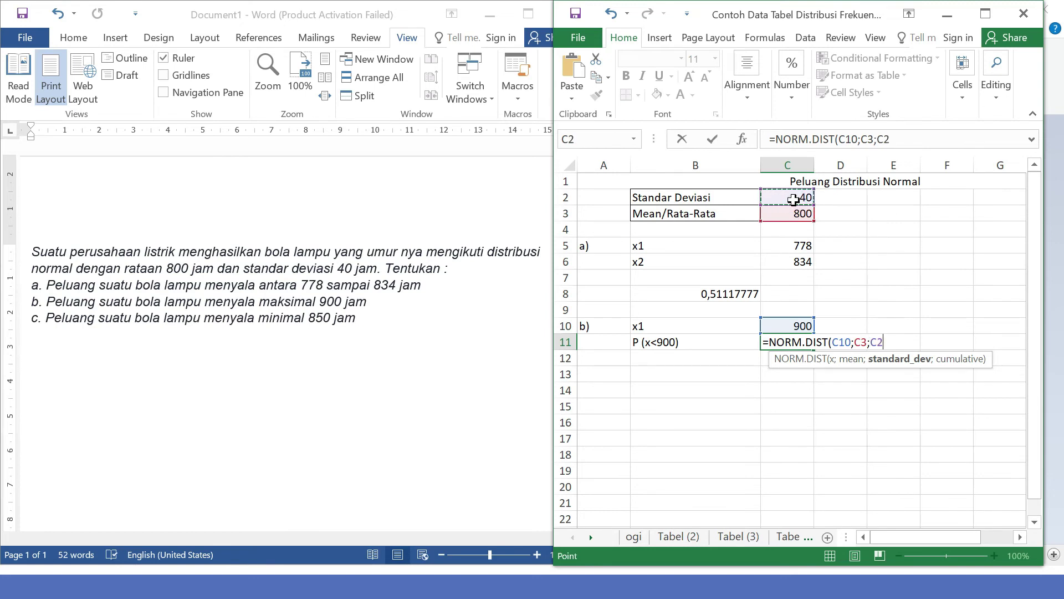
type(";TRUE")
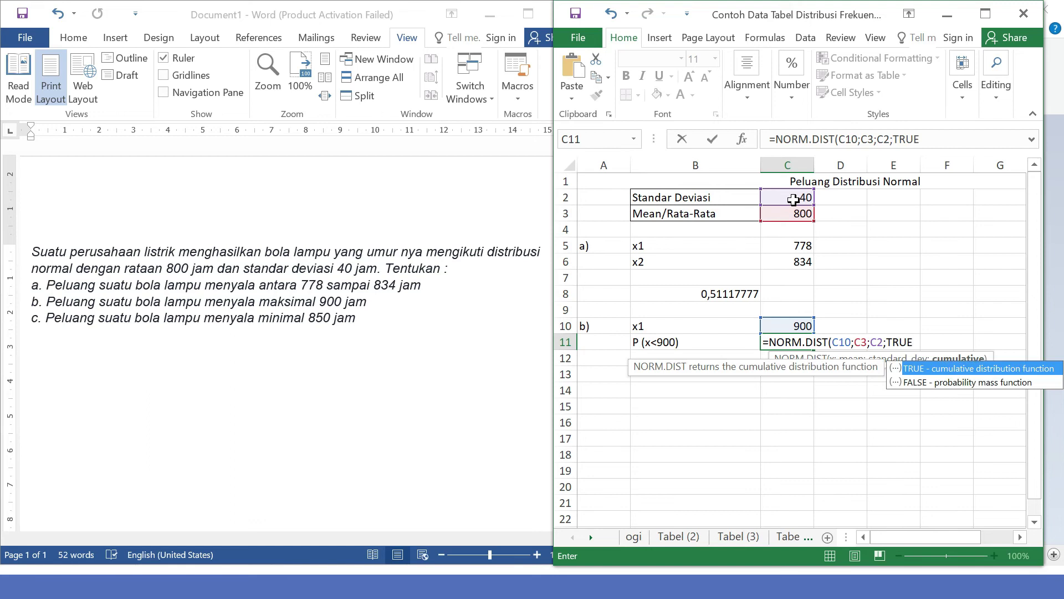
type(")")
key("Return")
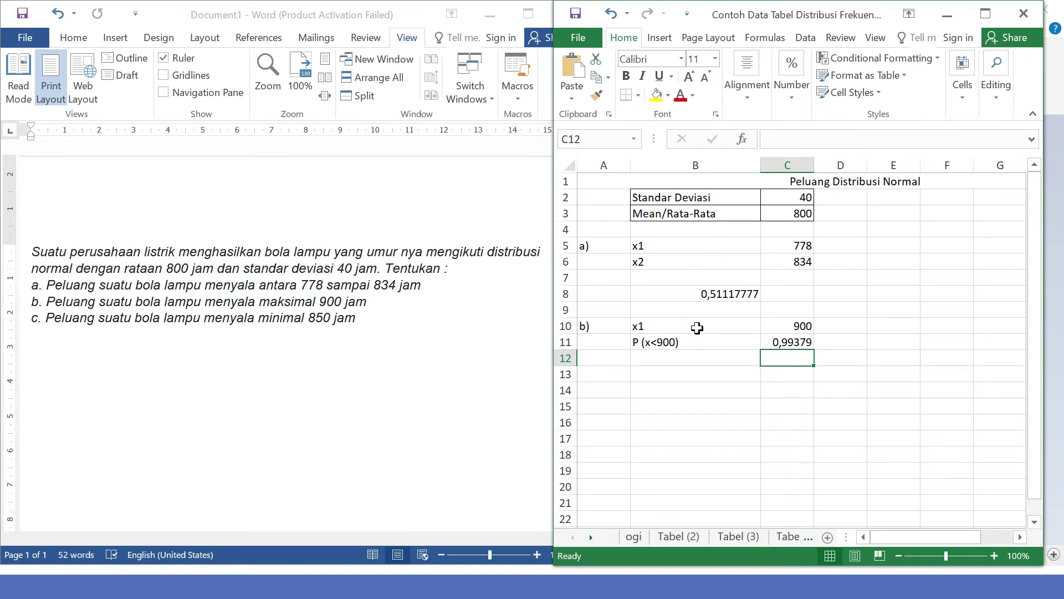
- Set up part c in row 13 with c) in A13, x1 in B13 and 850 in C13
left_click(643, 376)
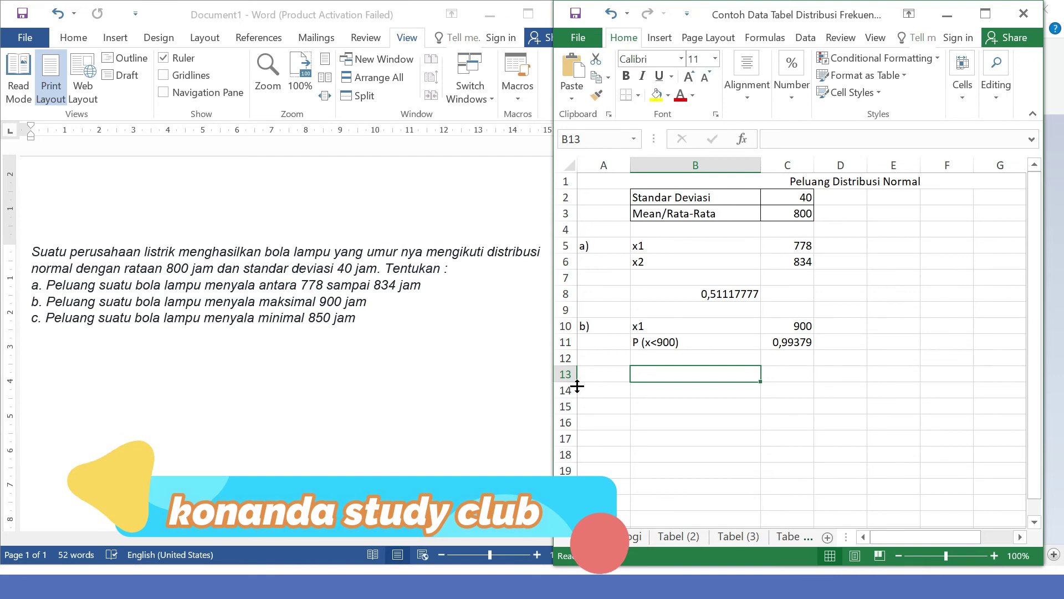
left_click(591, 375)
type("c")
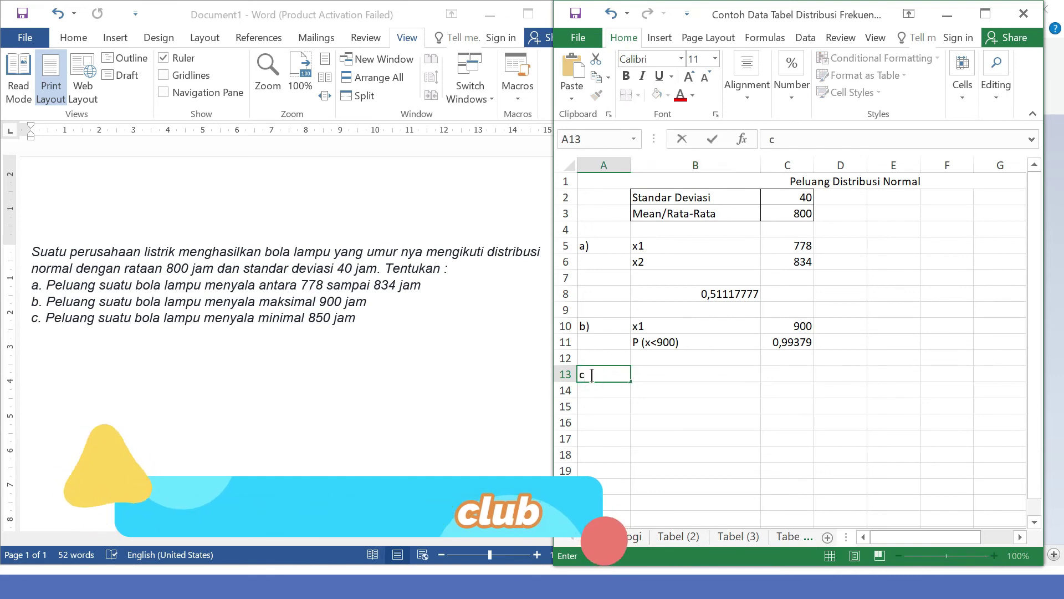
type(")")
left_click(674, 377)
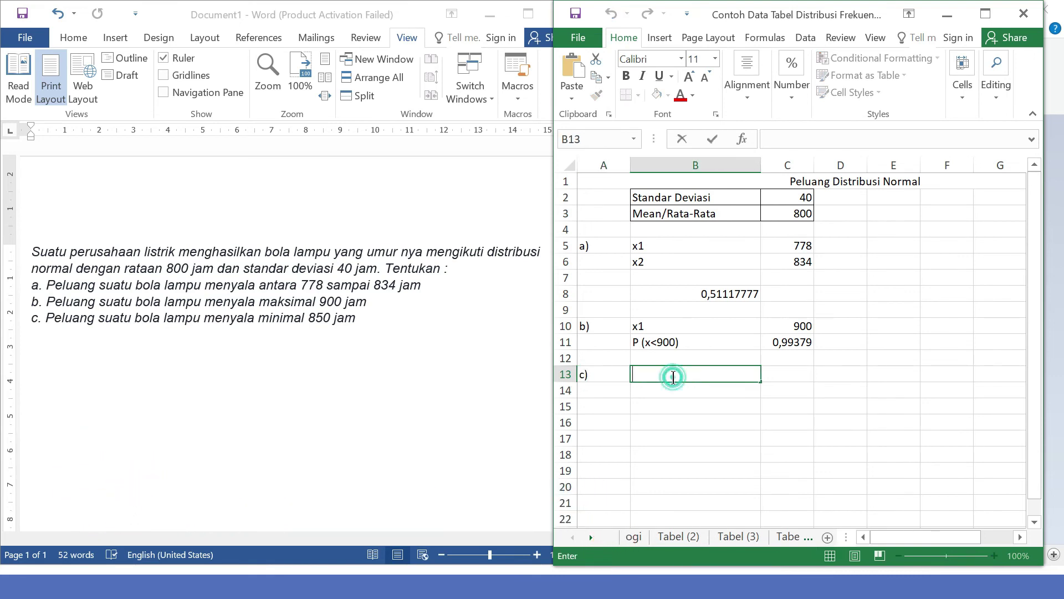
type("x1")
key("Tab")
type("850")
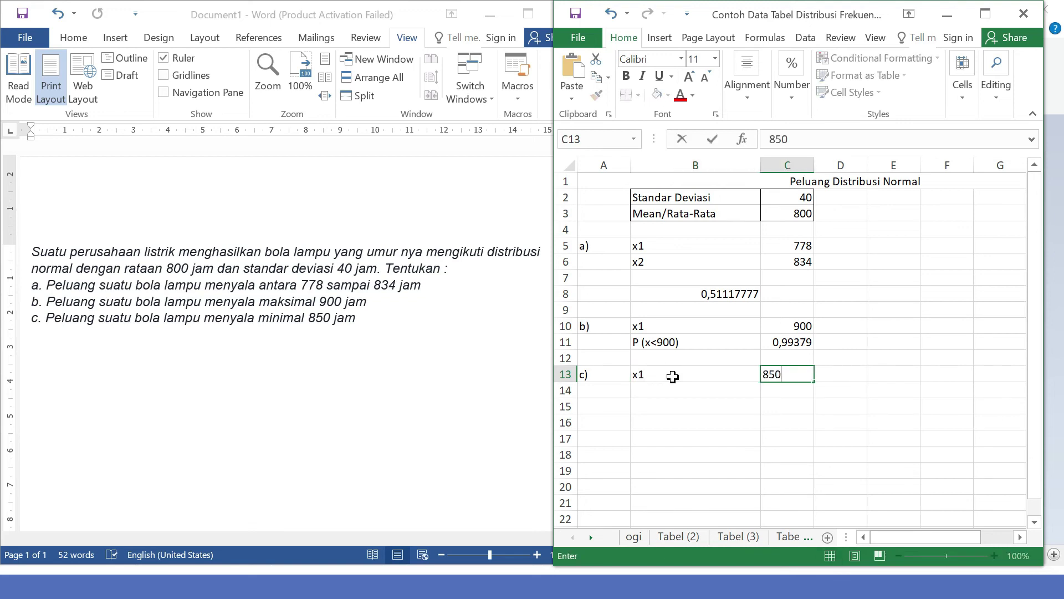
- Label cell B14 as P(x>850)
left_click(647, 397)
type("P(")
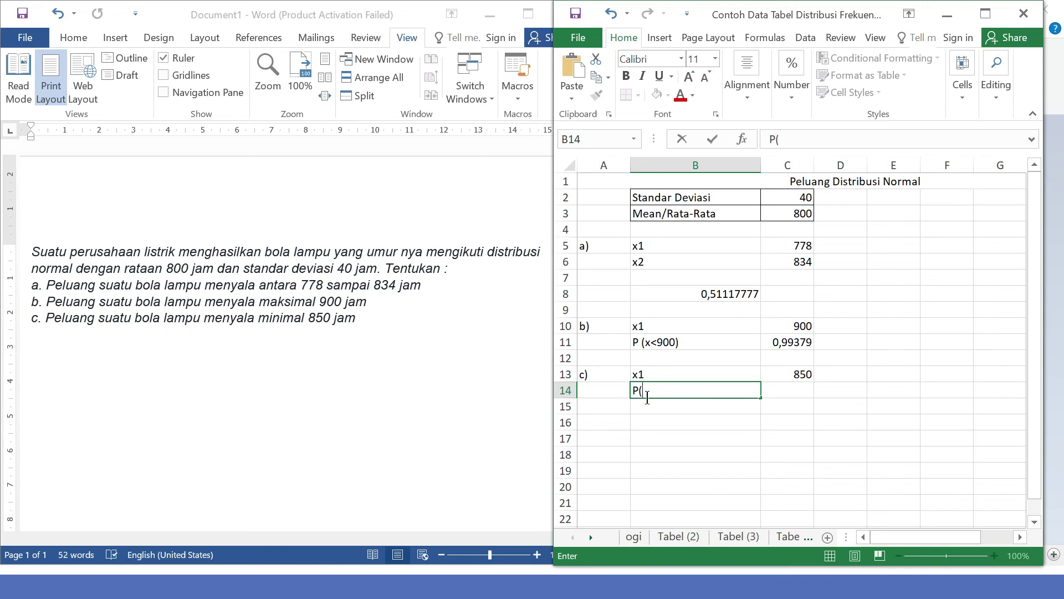
type("x>850)")
key("Tab")
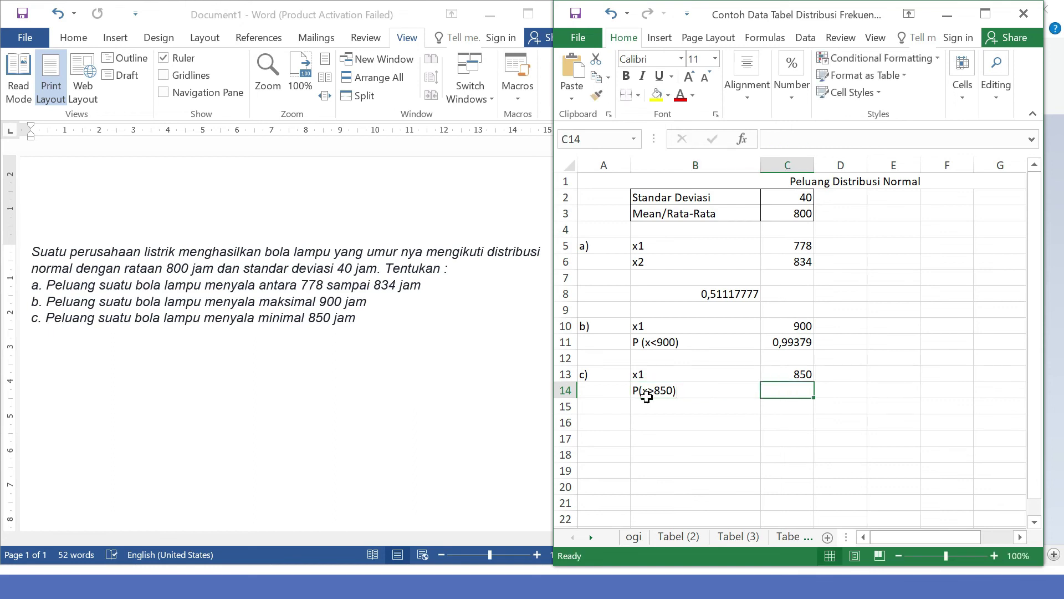
- Begin the part c probability formula in C14 with =1-(NORM.DIST( as the complement of the cumulative distribution
type("=1-")
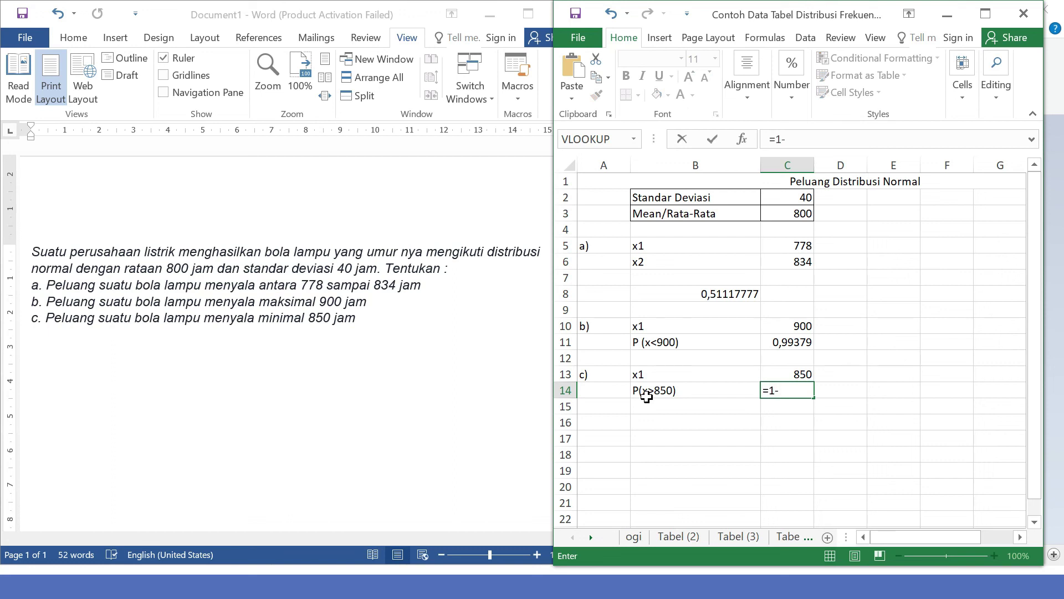
type("(DIST")
key("BackSpace")
key("BackSpace")
key("BackSpace")
key("BackSpace")
type("NORM")
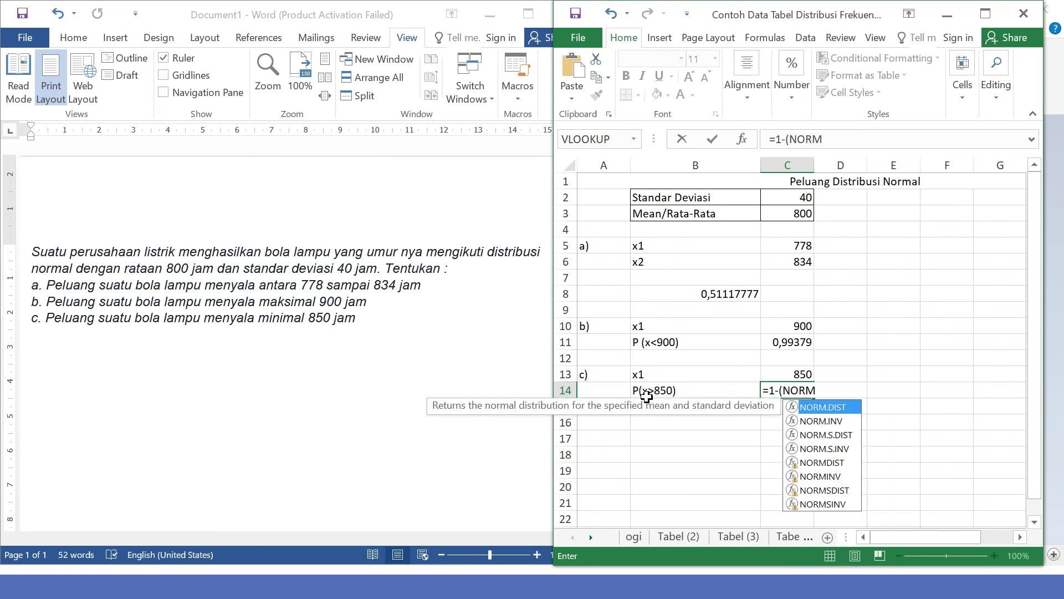
type(".DIST")
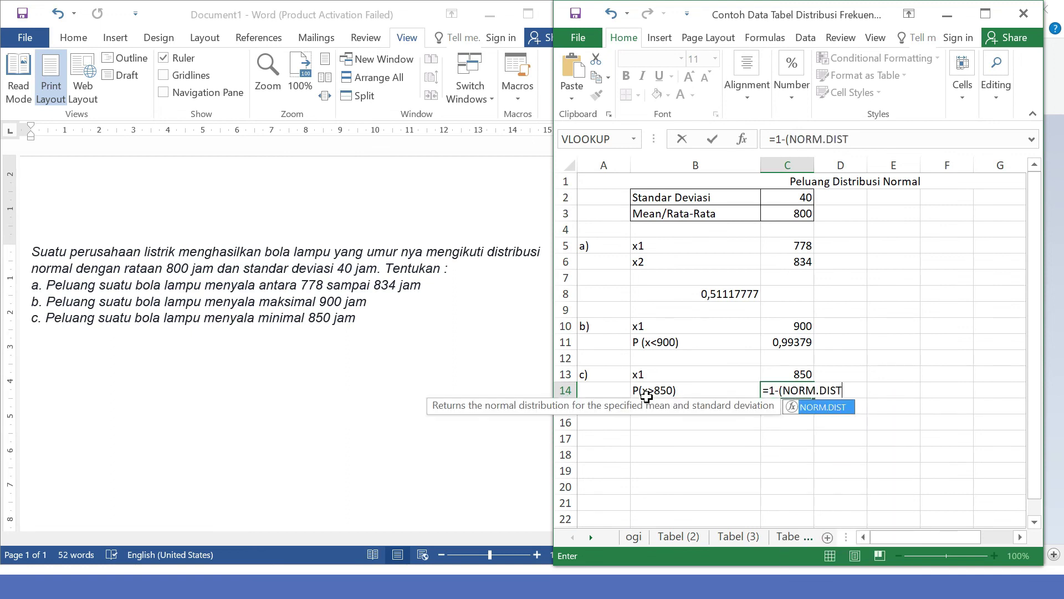
type("(")
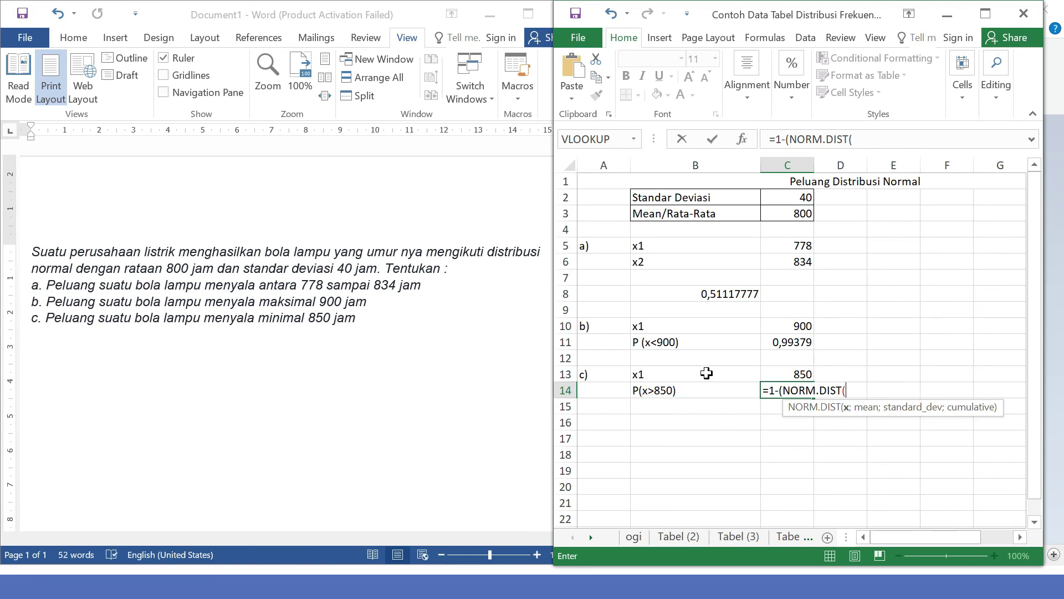
- Complete the C14 formula with the arguments C13;C3;C2;TRUE and commit it, accepting the correction to =1-(NORM.DIST(C13;C3;C2;TRUE))
left_click(791, 376)
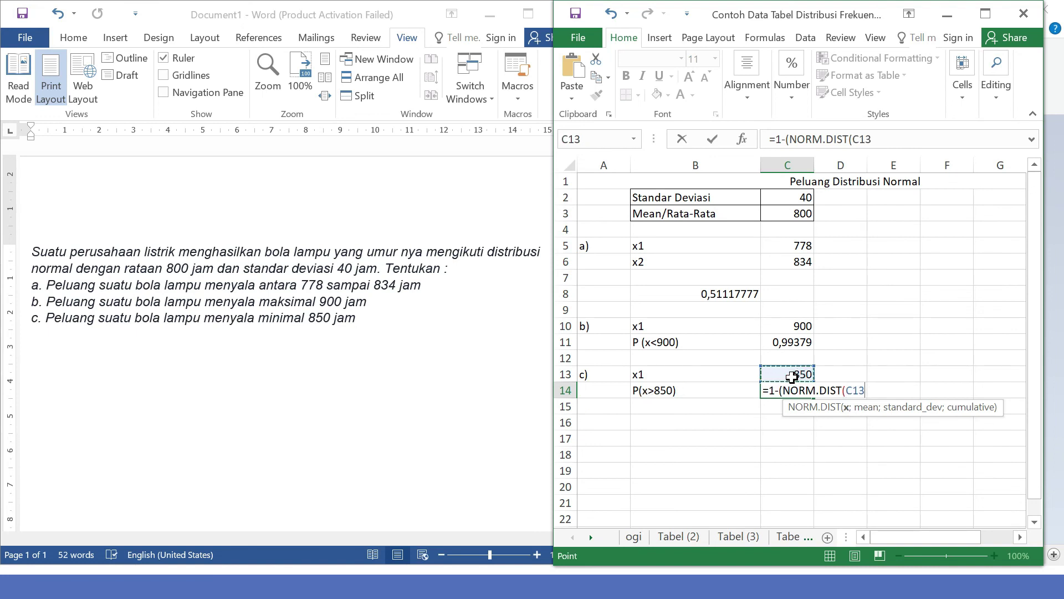
type(";")
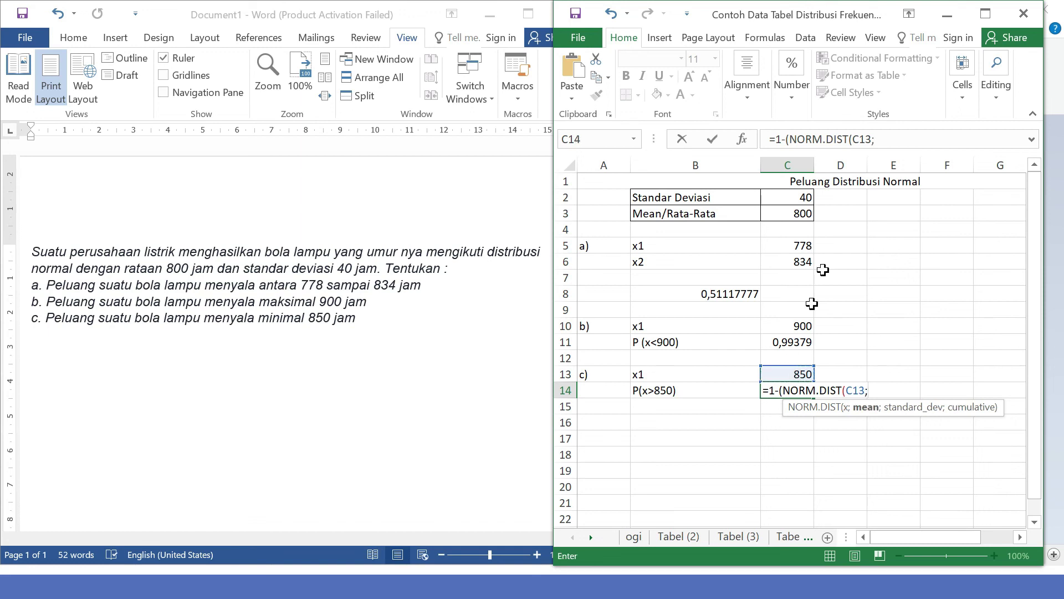
left_click(800, 217)
type(";")
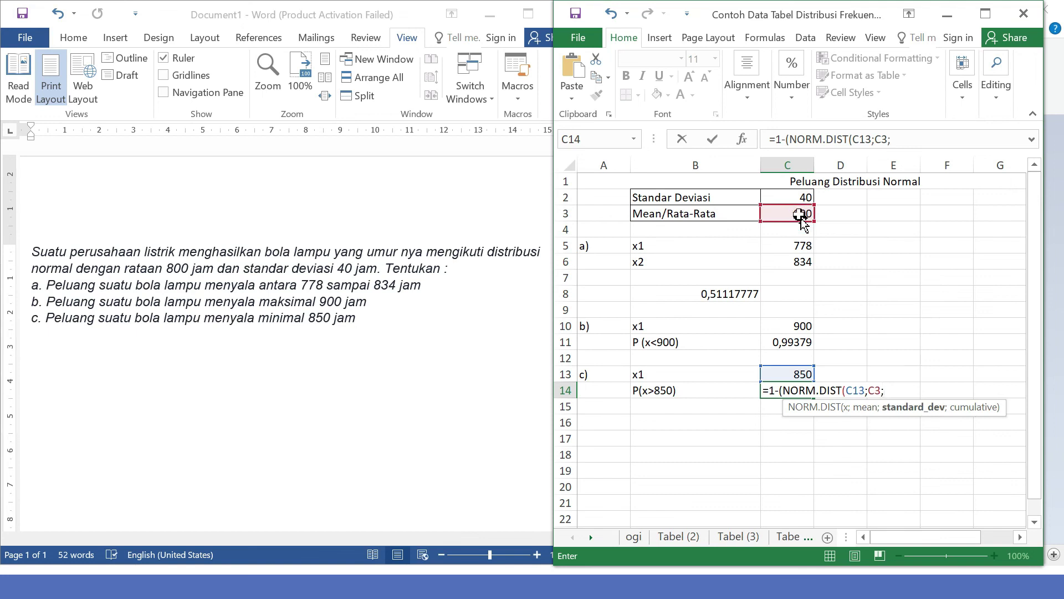
left_click(793, 198)
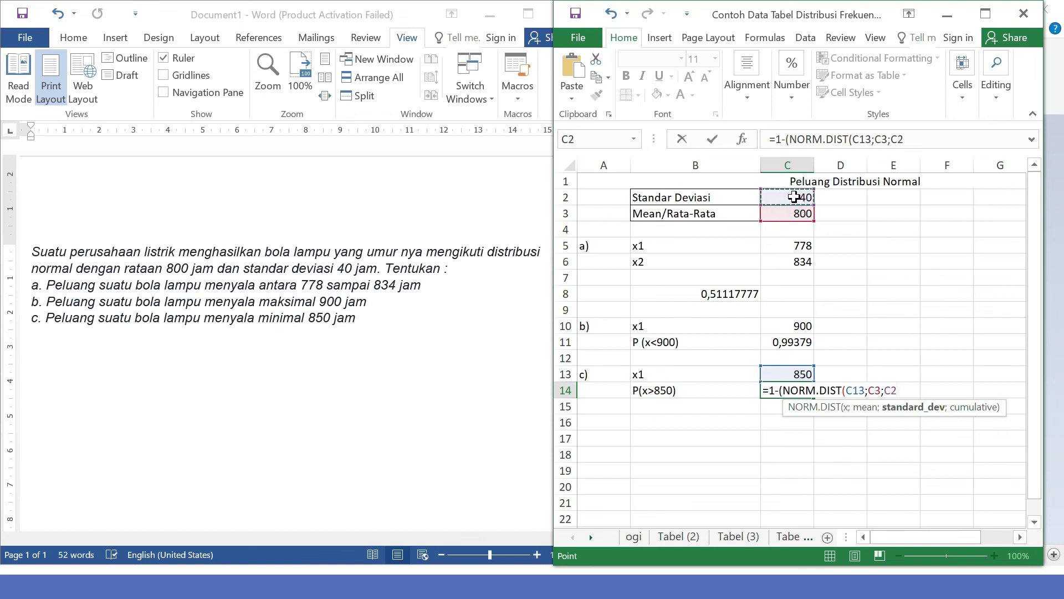
type(";T")
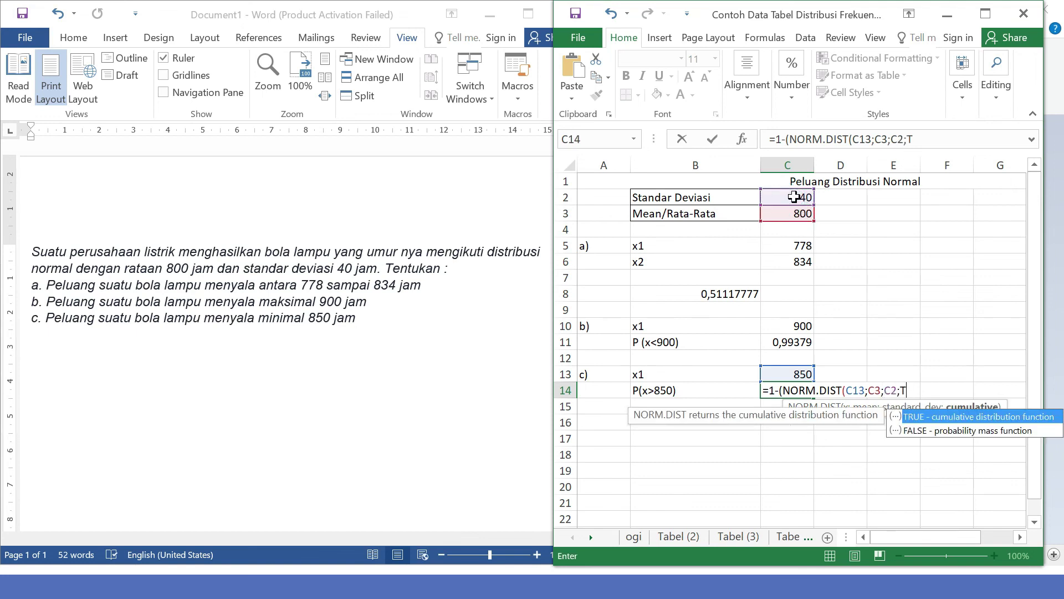
type("RUE)")
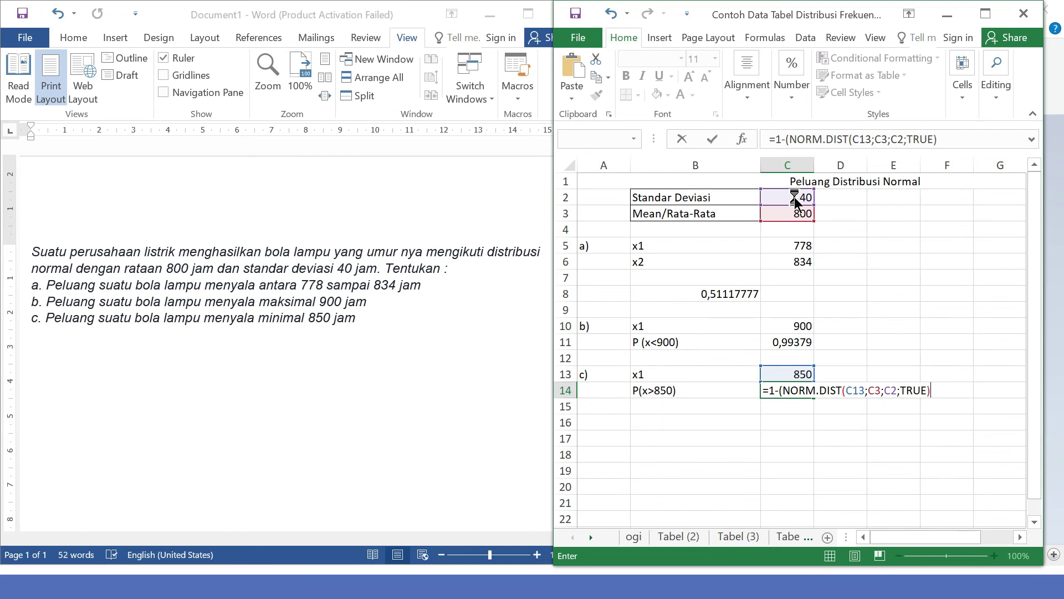
key("Return")
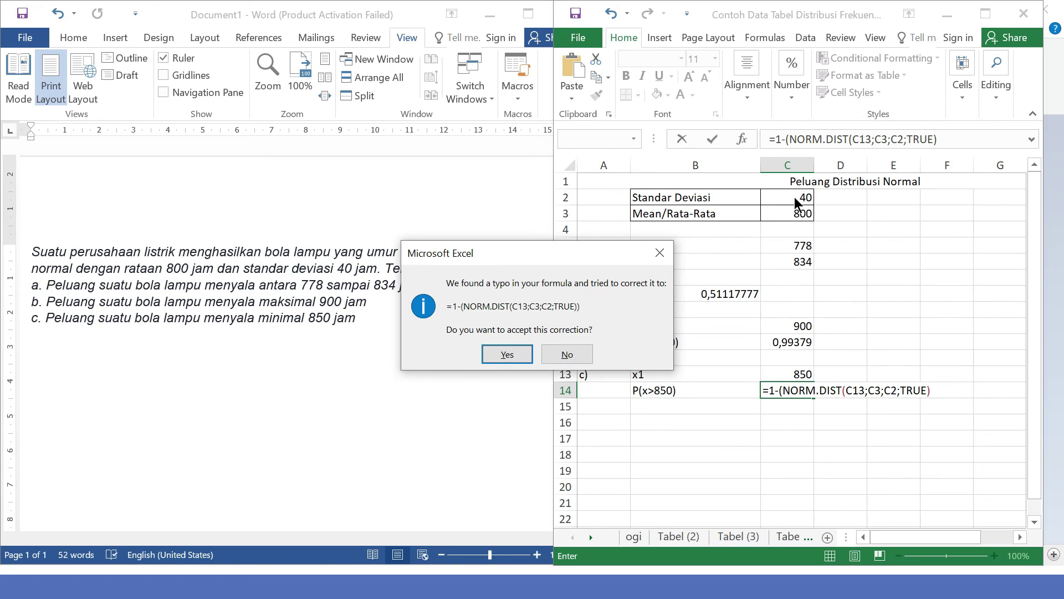
left_click(506, 357)
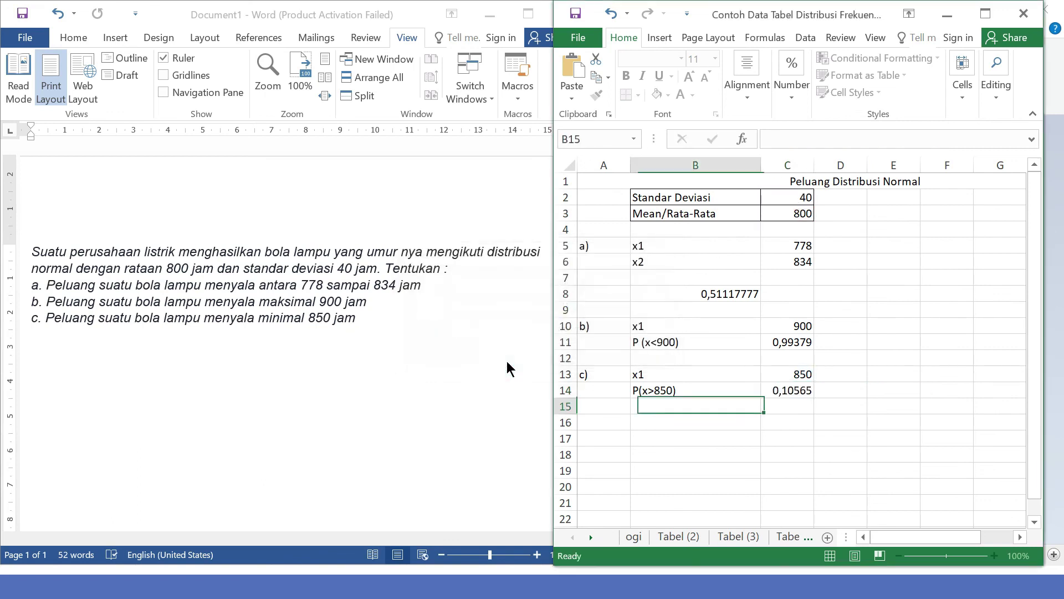